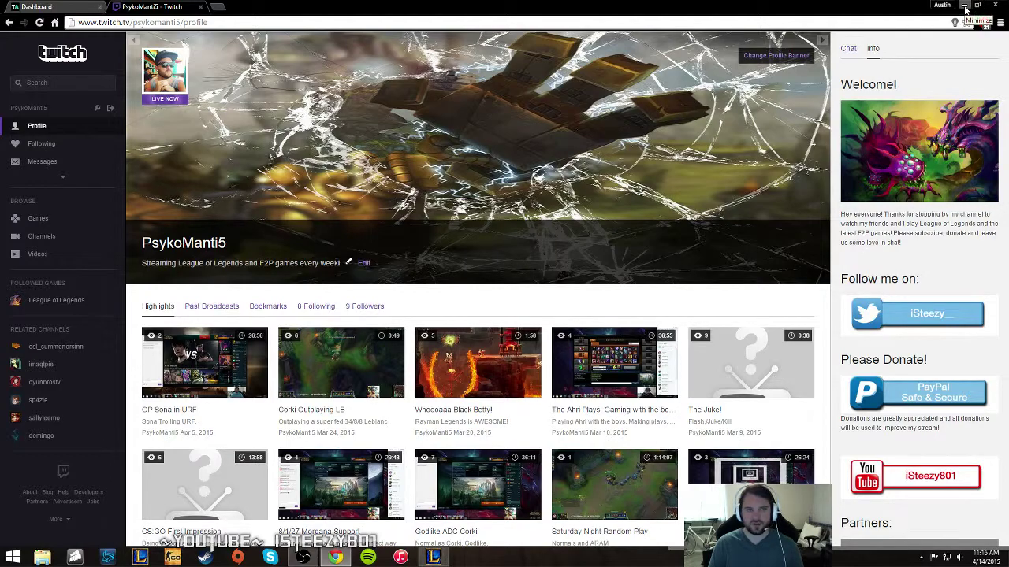
Minimize the browser and check the commands available for the General Game Streaming scene.
click(964, 6)
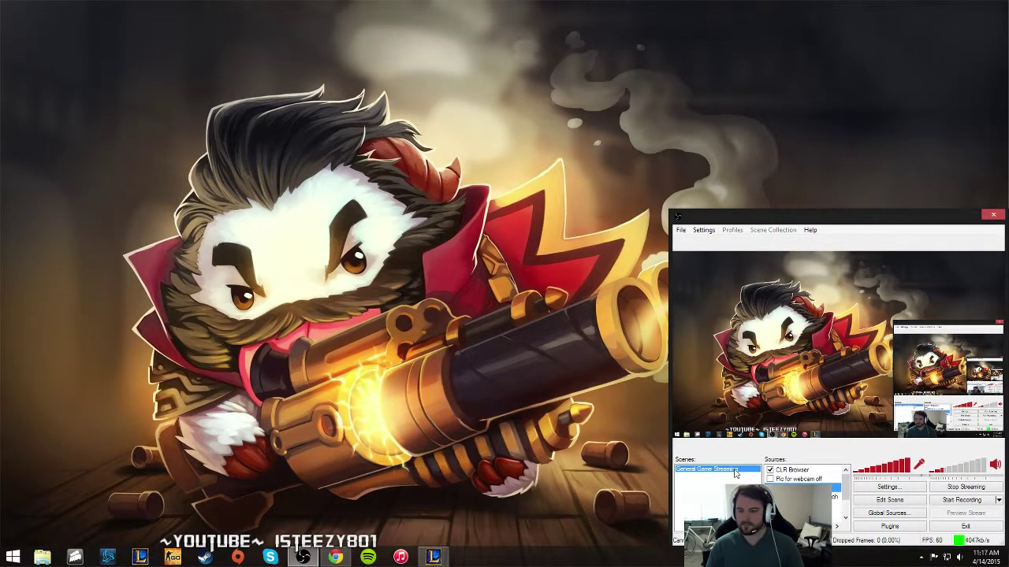
click(887, 514)
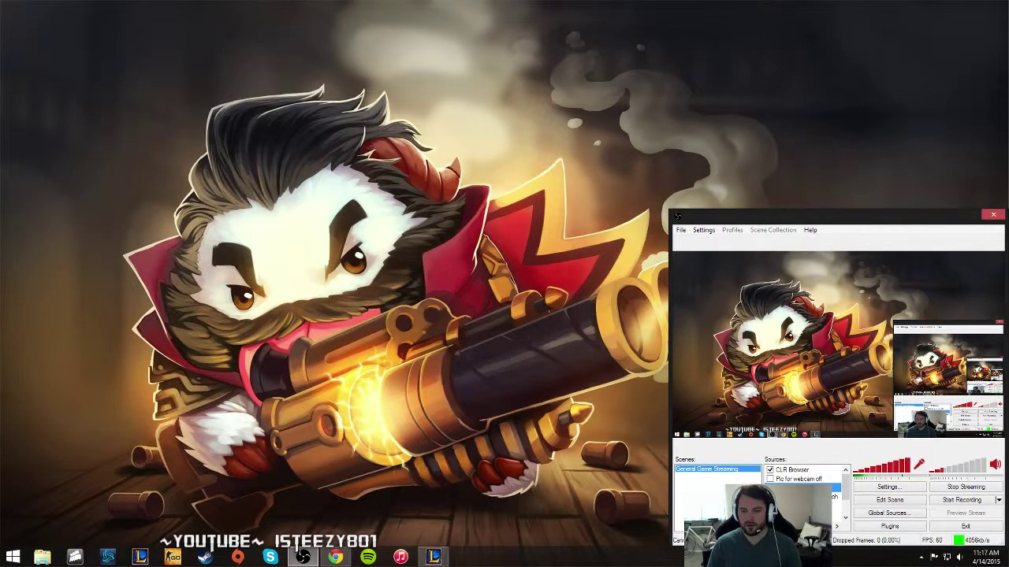
right_click(700, 477)
mouse_move(740, 410)
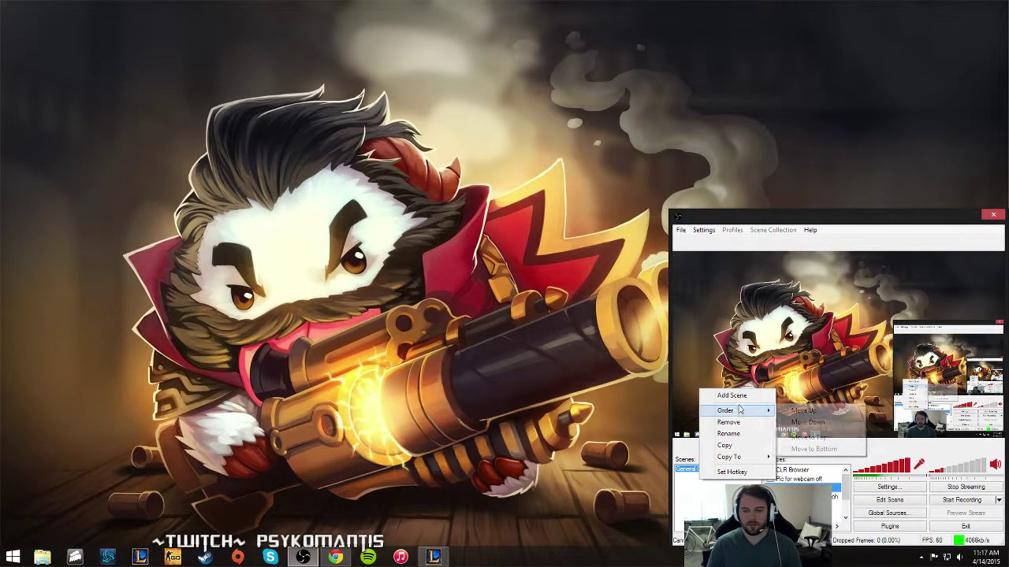
click(681, 513)
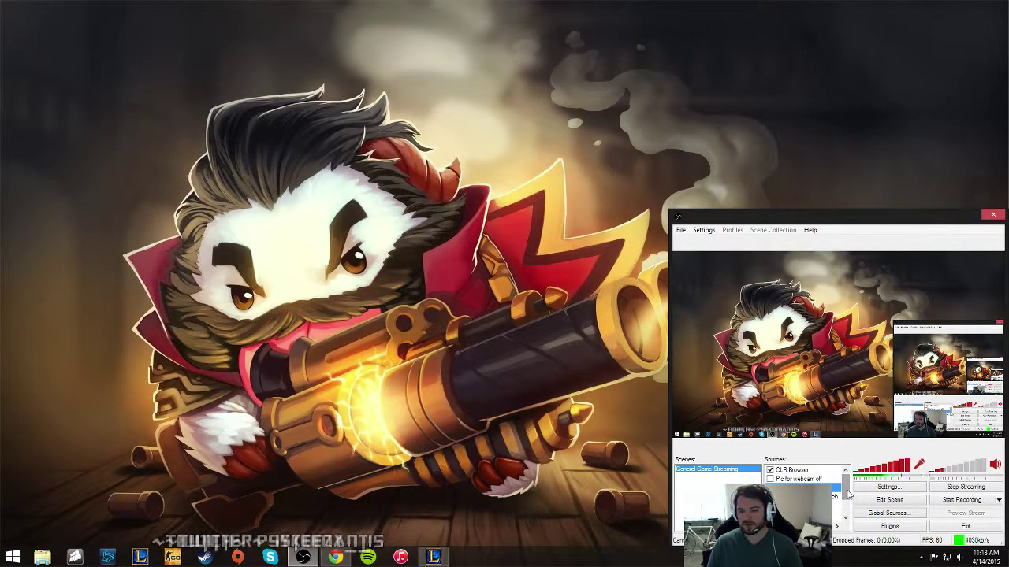
Look through the scene's list of sources and the source types that can be added.
mouse_move(848, 493)
mouse_down()
mouse_move(846, 506)
mouse_move(847, 494)
mouse_up()
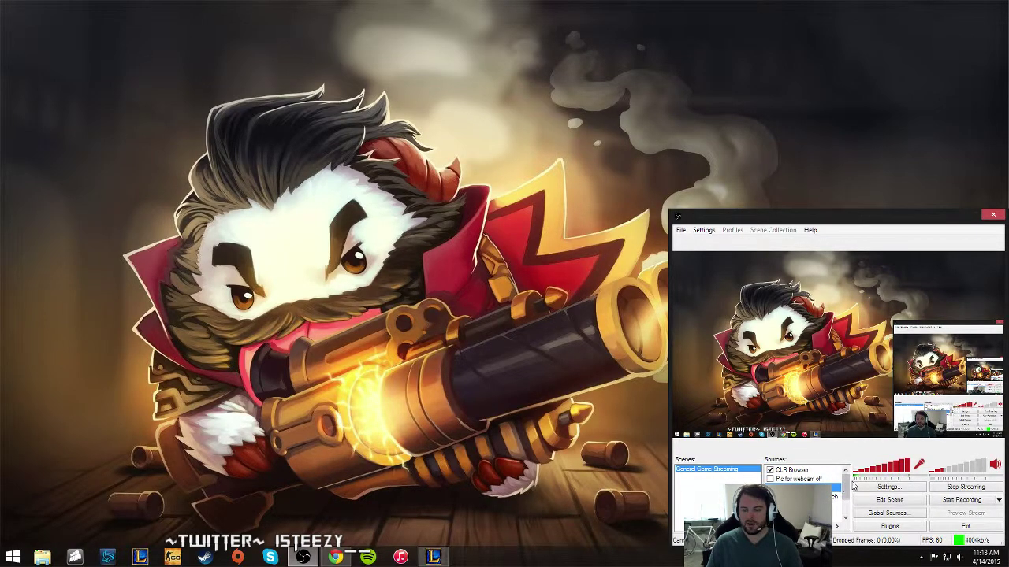
drag(848, 483, 847, 509)
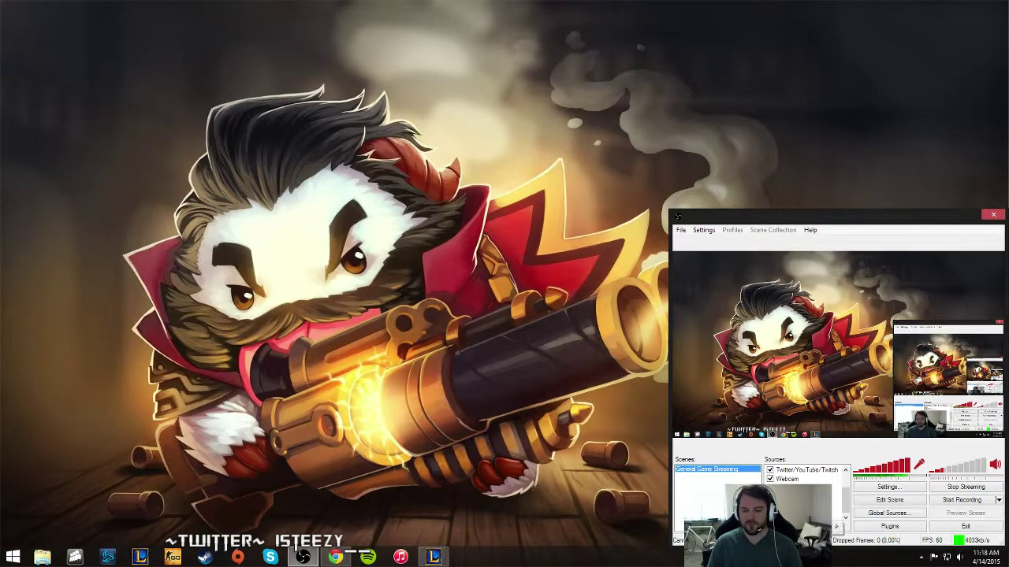
right_click(839, 526)
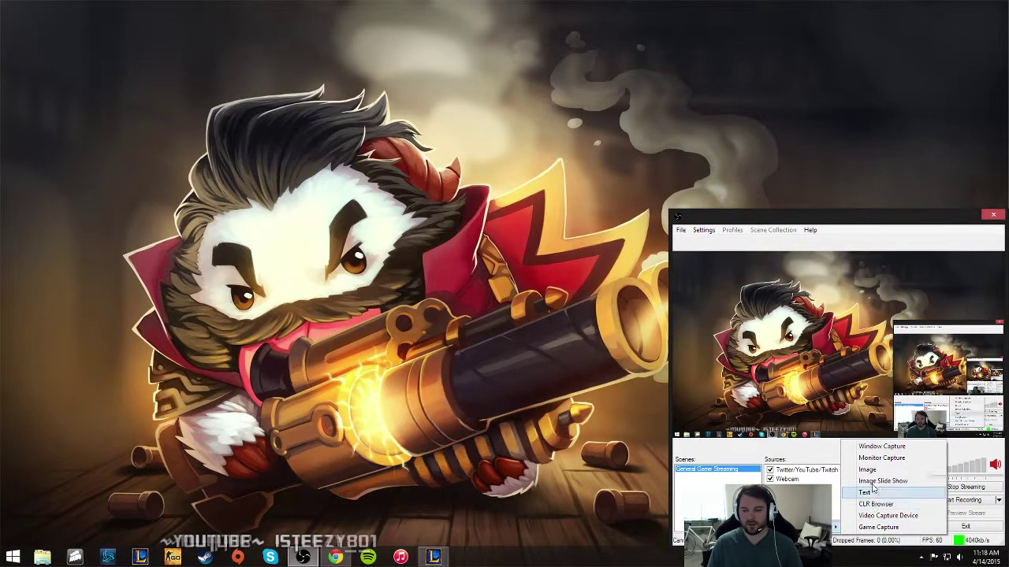
click(822, 465)
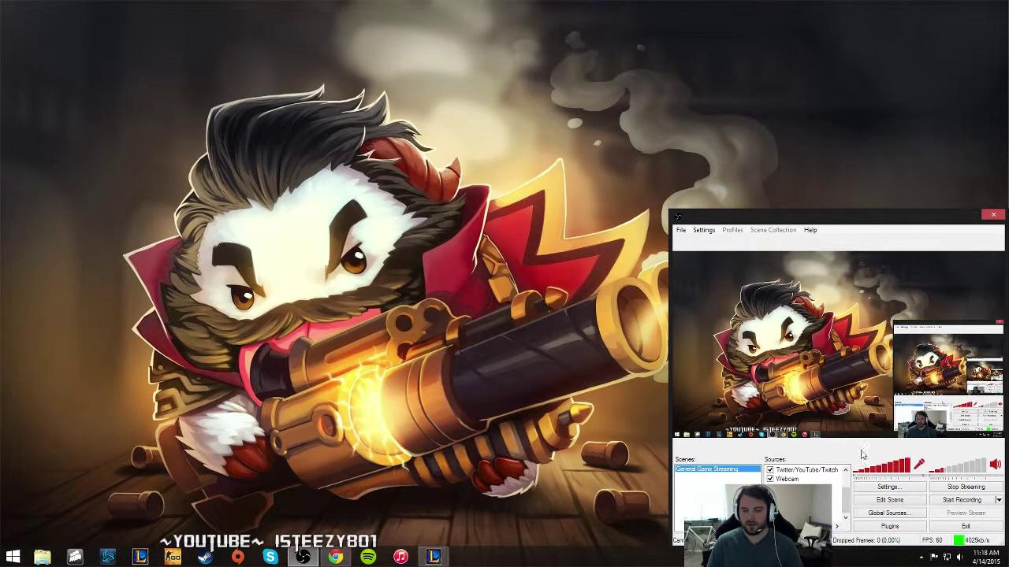
mouse_move(847, 508)
mouse_down()
mouse_move(847, 477)
mouse_move(842, 520)
mouse_move(852, 490)
mouse_up()
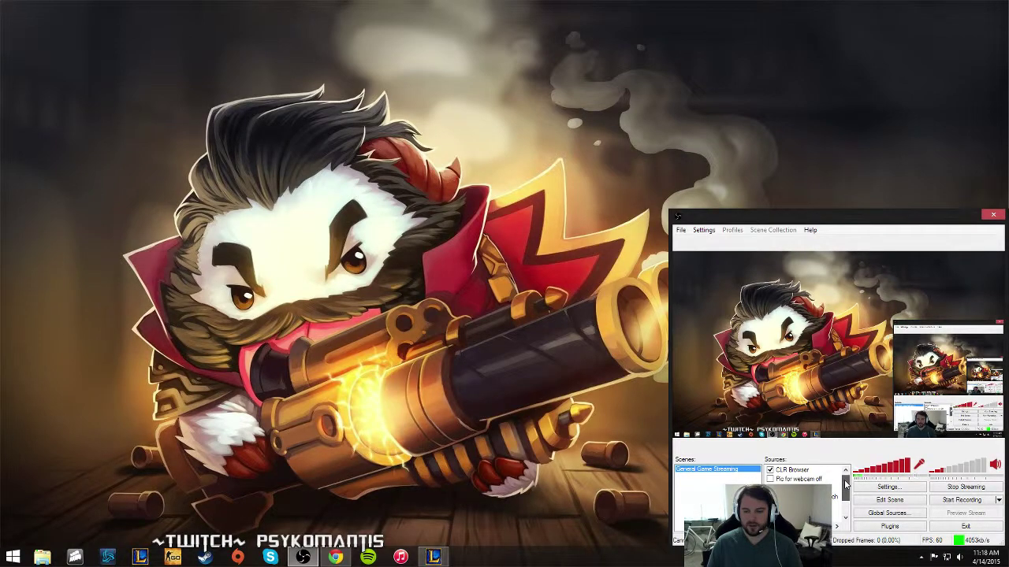
scroll(846, 485, down, 1)
scroll(845, 485, down, 1)
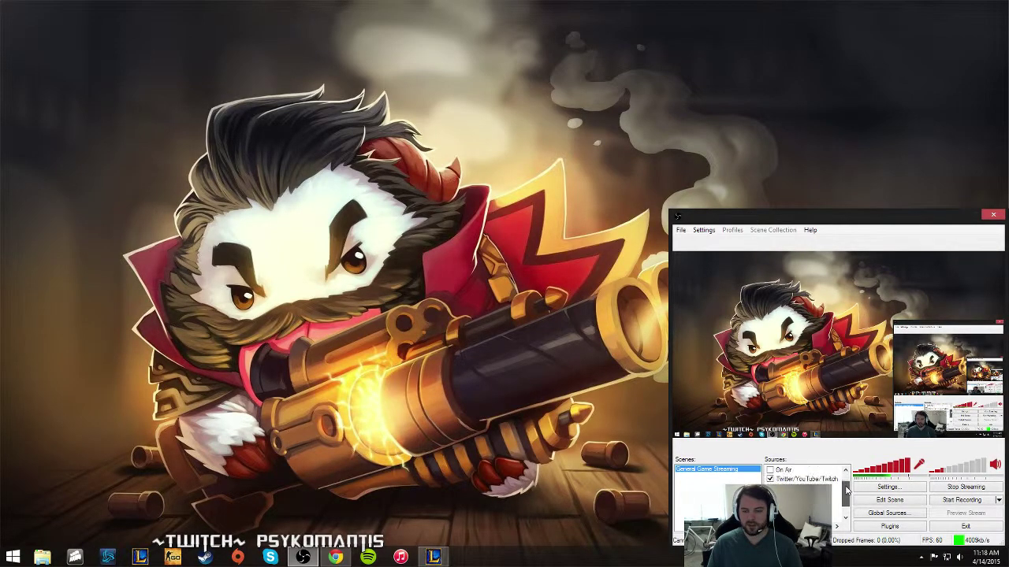
scroll(847, 493, down, 1)
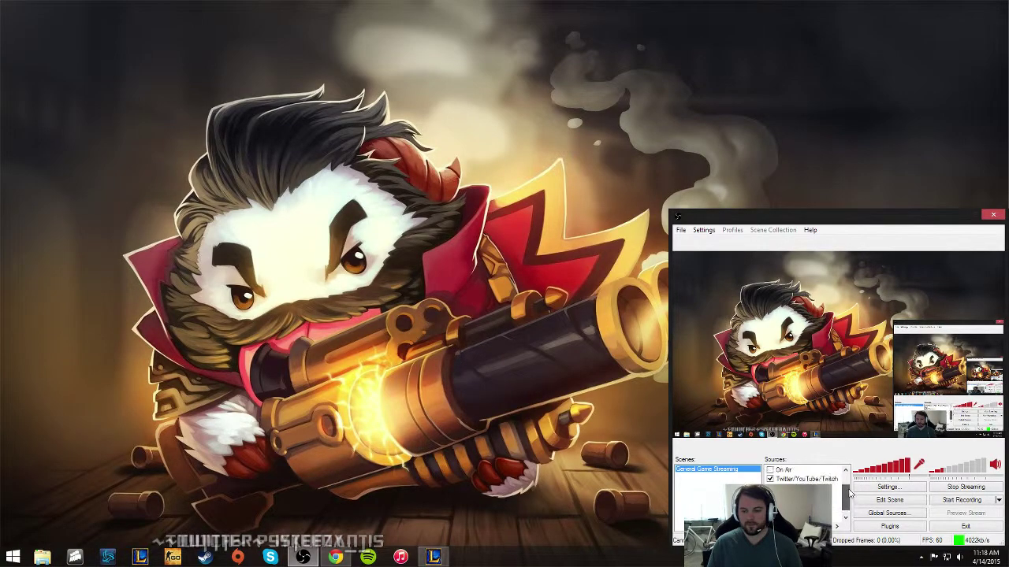
scroll(847, 501, up, 1)
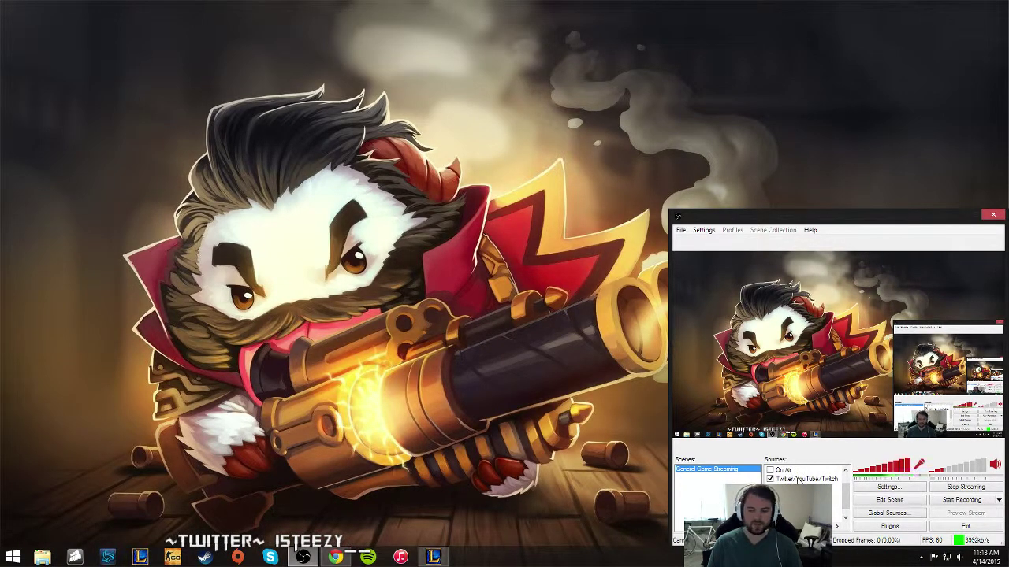
Examine the timing, fading and bitmap settings of the Twitter/YouTube/Twitch slide show source, then dismiss them.
click(798, 479)
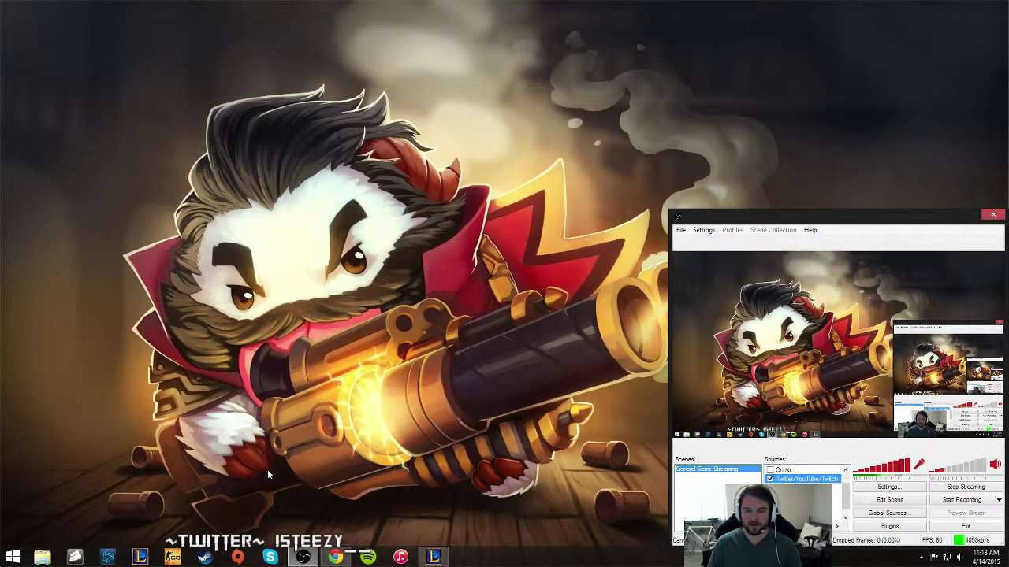
right_click(813, 478)
click(832, 457)
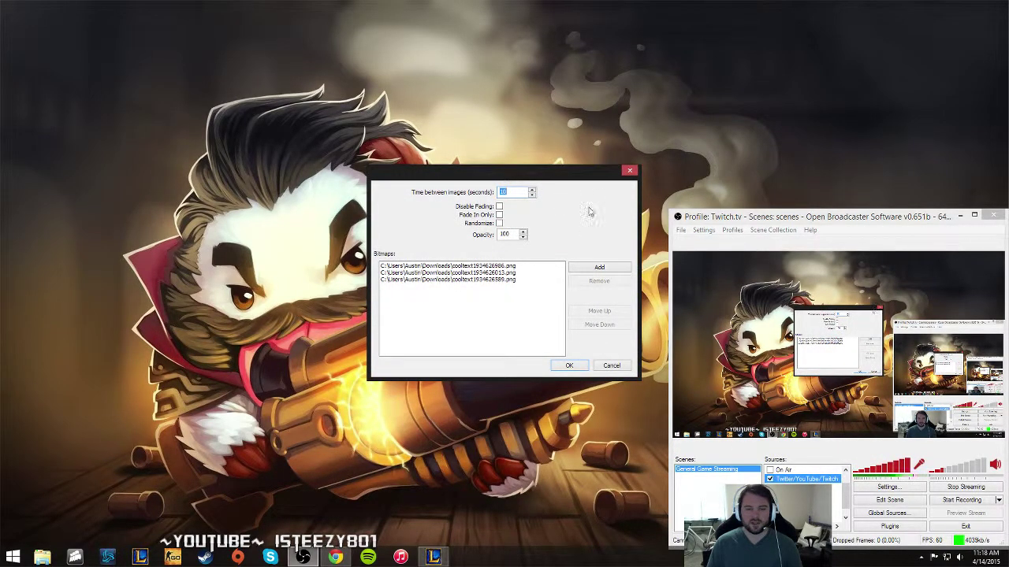
click(611, 366)
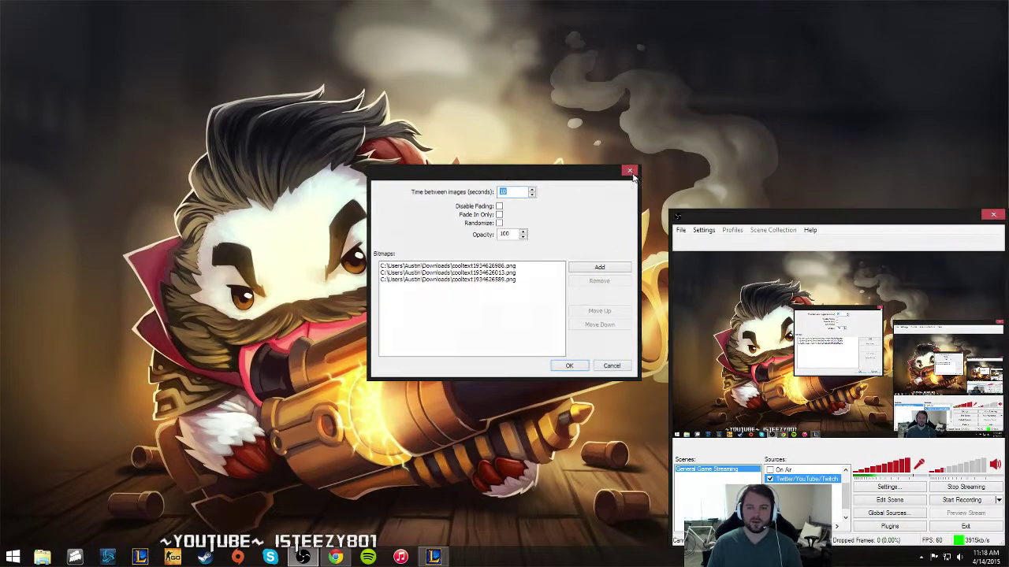
Locate Image Slide Show among the source types that can be added to the scene.
scroll(844, 495, down, 1)
right_click(800, 524)
right_click(788, 520)
mouse_move(844, 526)
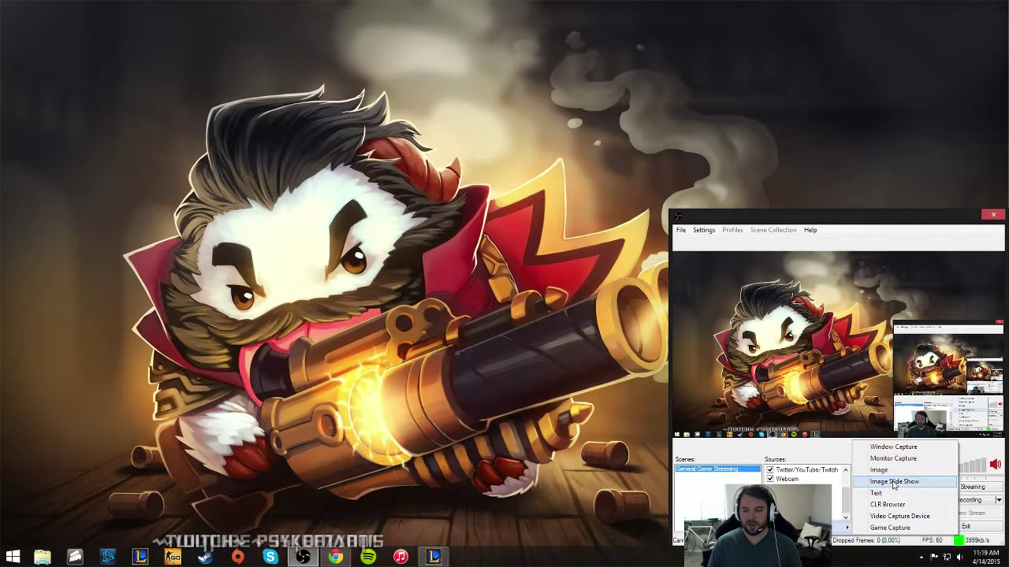
Reopen the Twitter/YouTube/Twitch slide show's properties, view the image file browser without choosing a file, and accept the settings.
drag(846, 496, 845, 481)
right_click(814, 496)
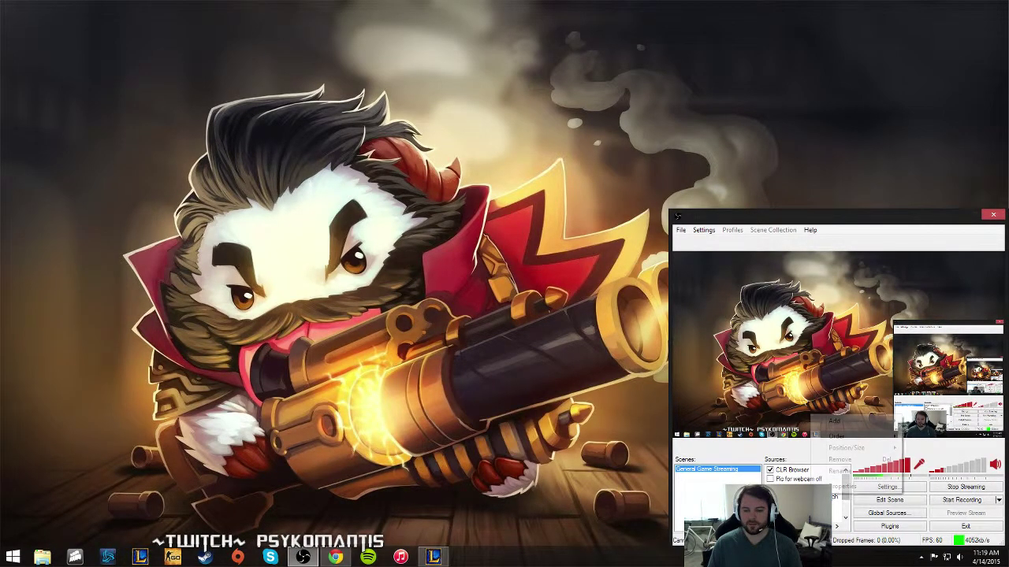
click(822, 485)
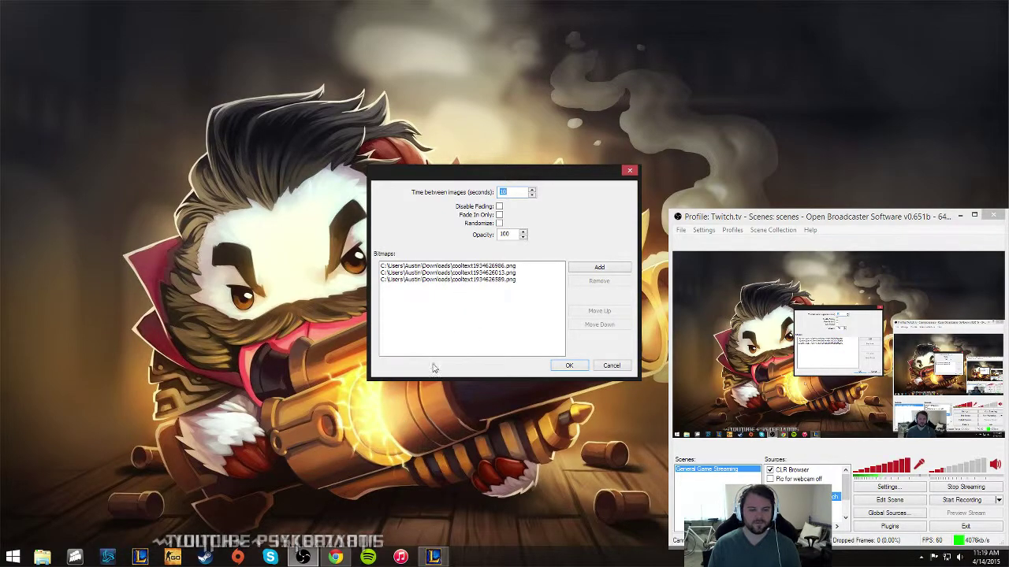
click(598, 267)
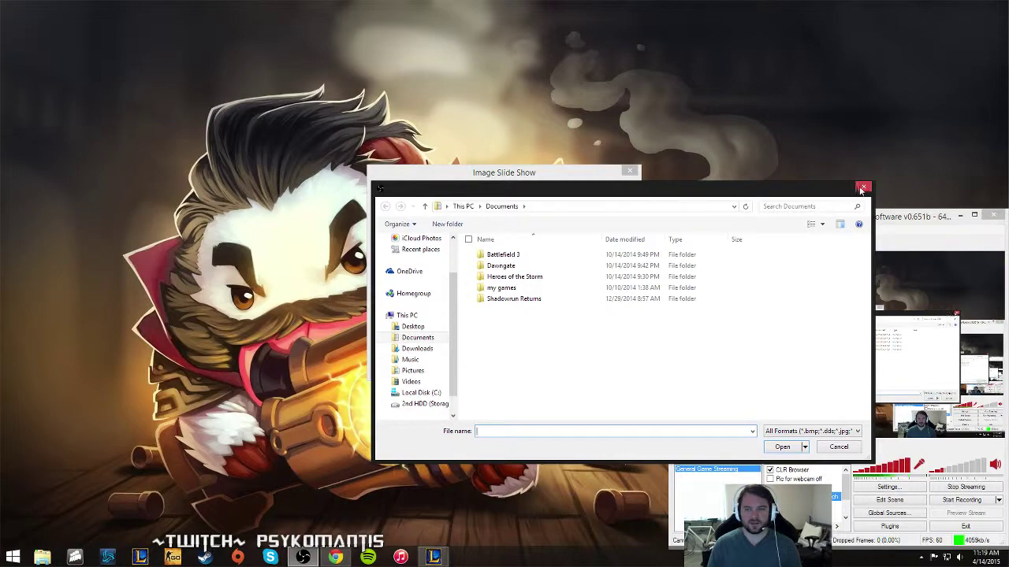
click(862, 189)
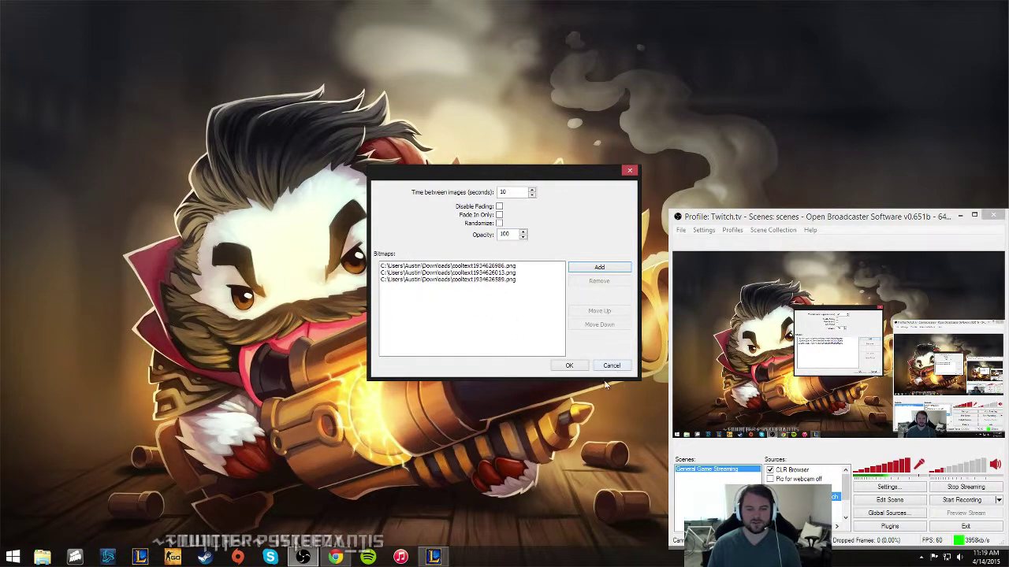
click(569, 366)
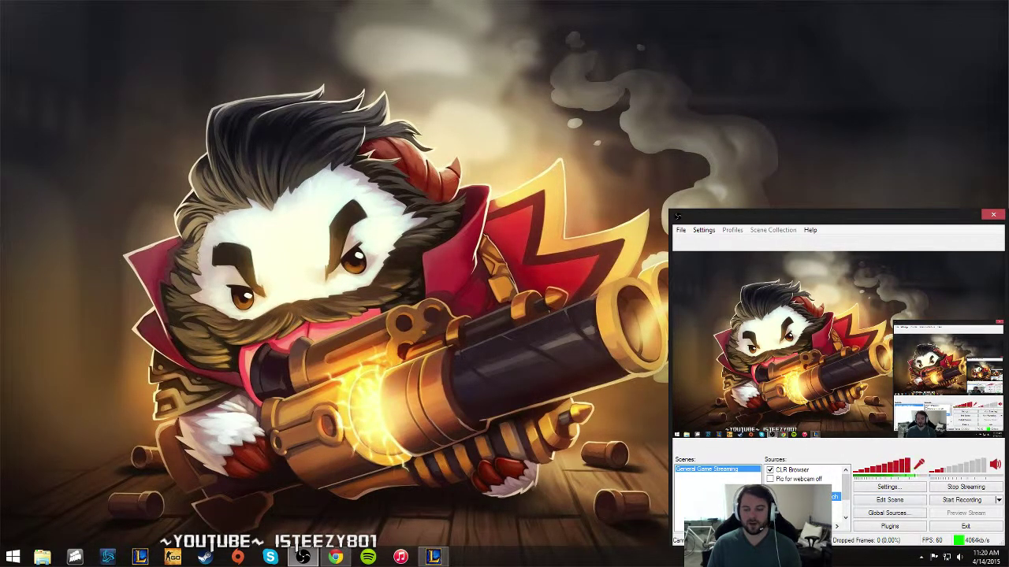
Turn on scene editing and resize the streaming program's window, leaving it slightly shorter than before.
click(890, 501)
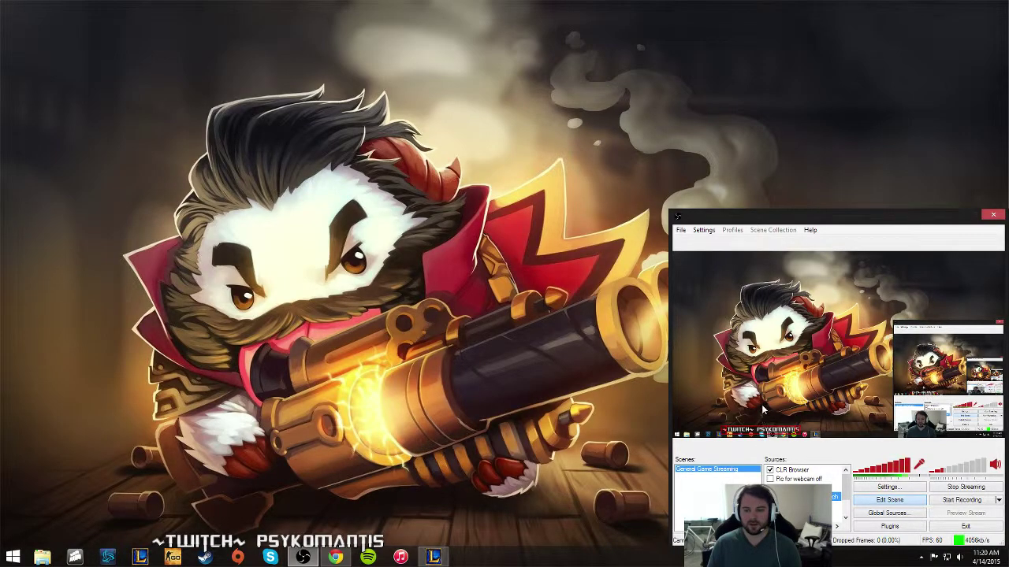
drag(669, 213, 380, 112)
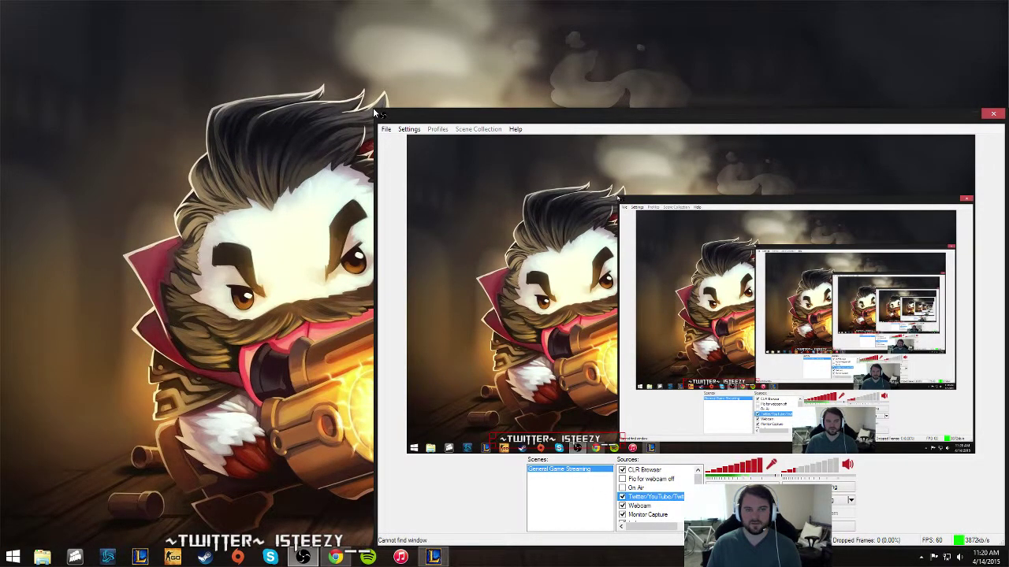
drag(379, 112, 677, 247)
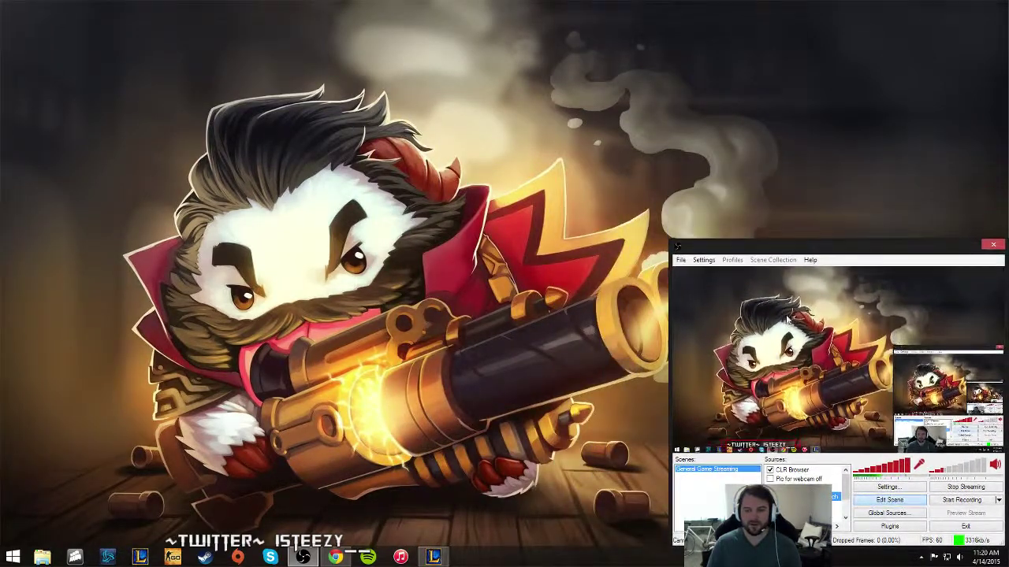
click(902, 508)
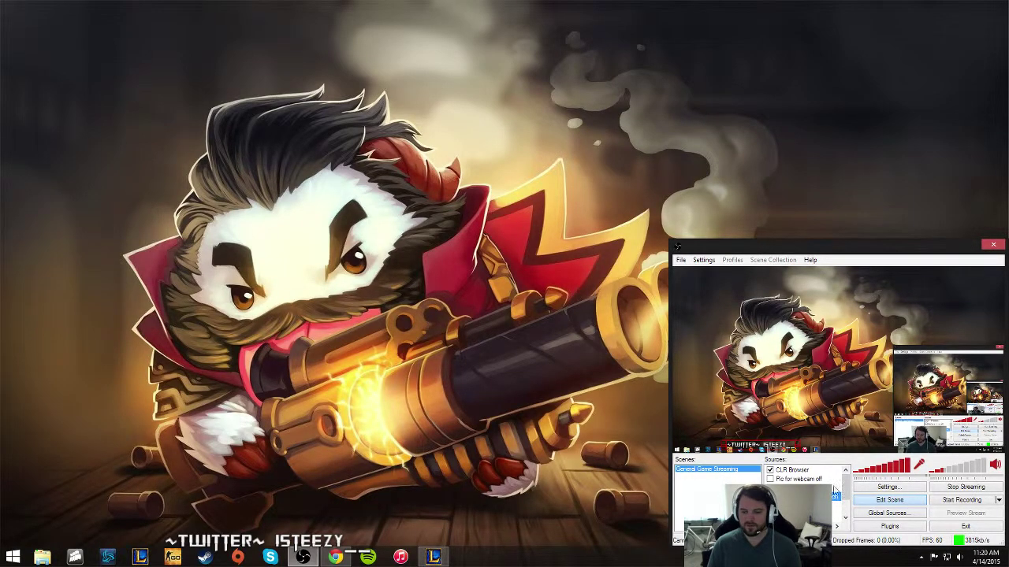
Locate Video Capture Device among the source types that can be added to the scene.
scroll(804, 476, down, 1)
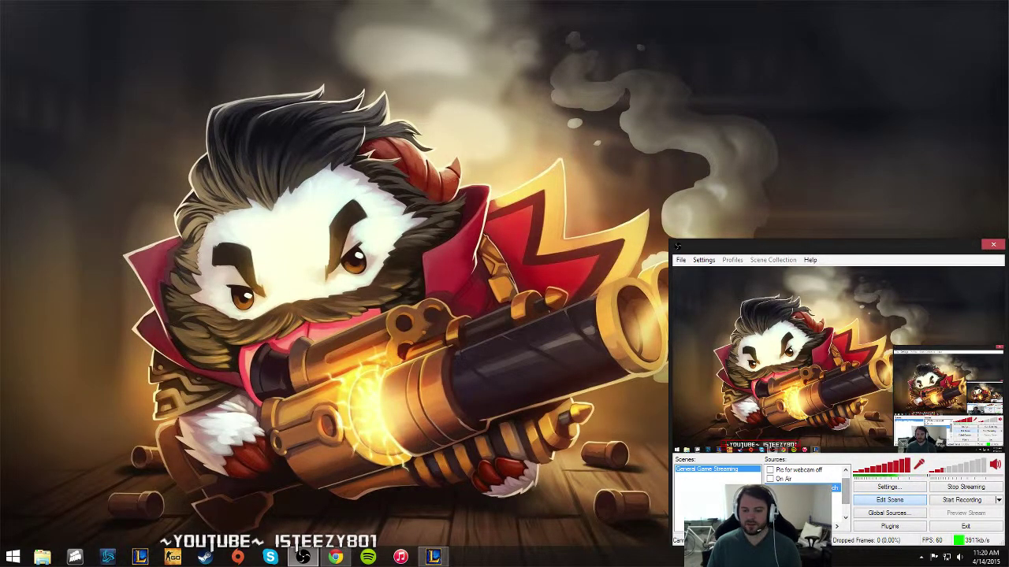
click(844, 492)
drag(844, 492, 841, 509)
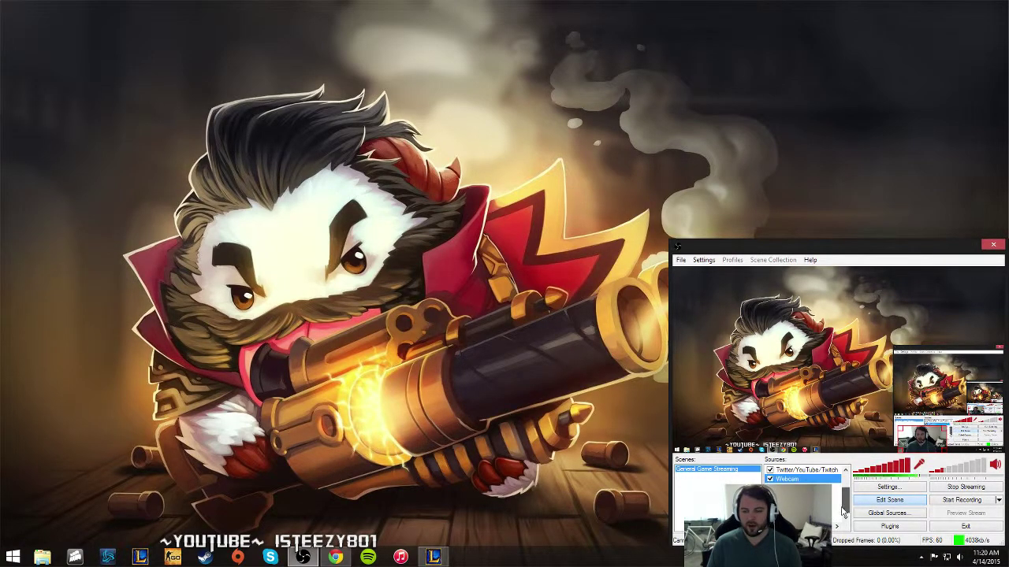
right_click(834, 522)
mouse_move(841, 532)
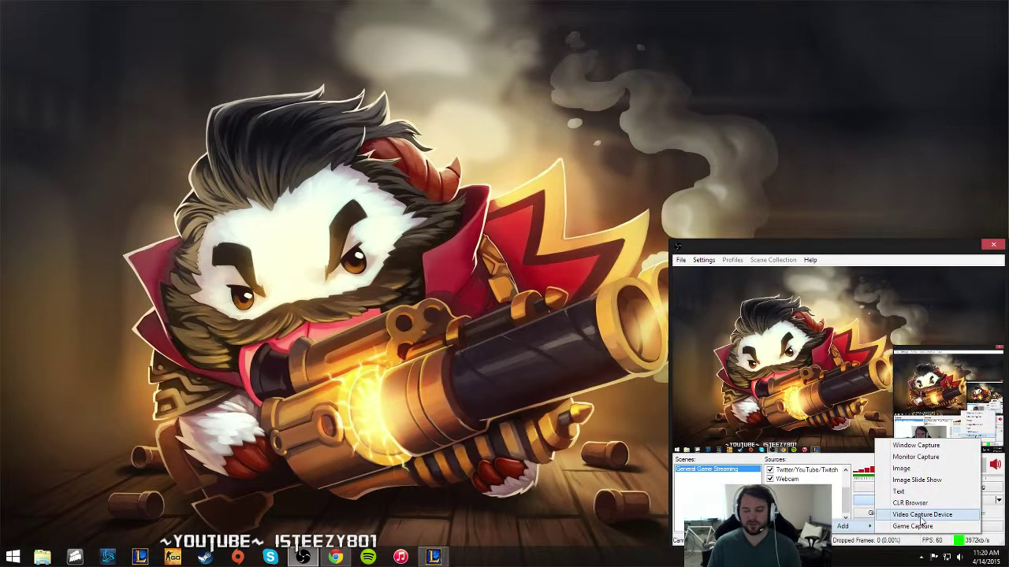
Examine the Webcam source's device, resolution, frame rate and audio properties, then accept them.
right_click(789, 478)
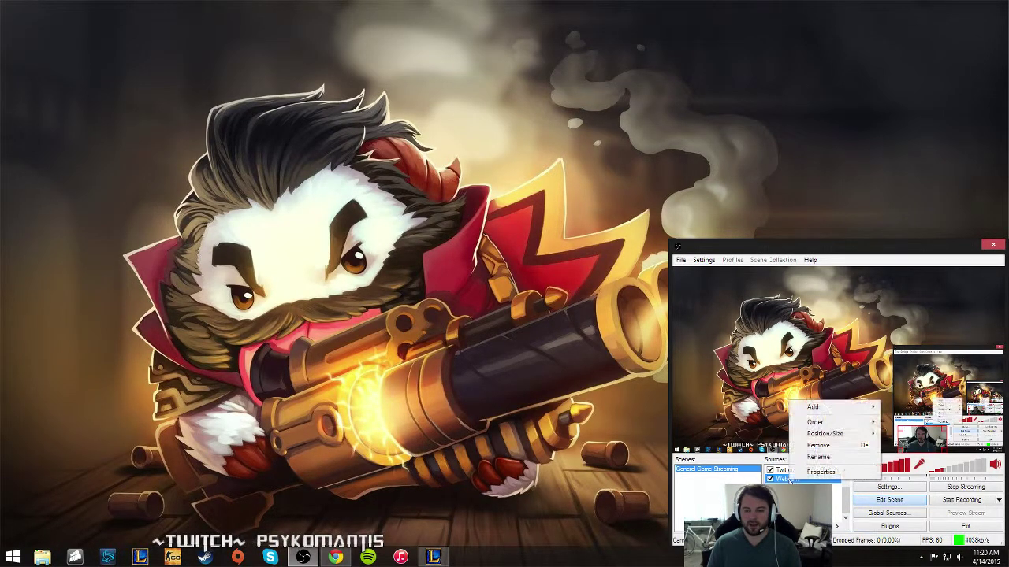
click(832, 473)
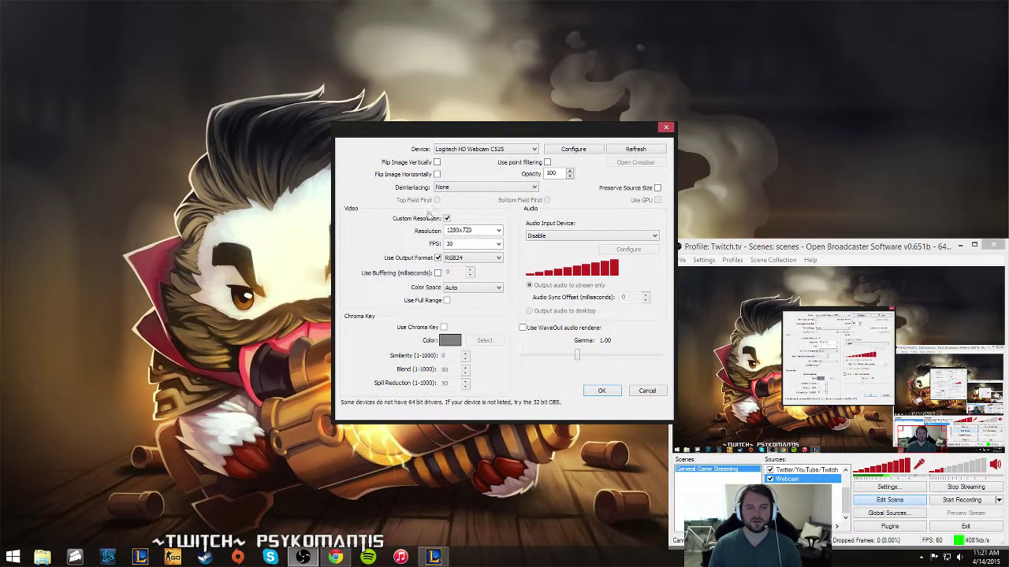
click(602, 391)
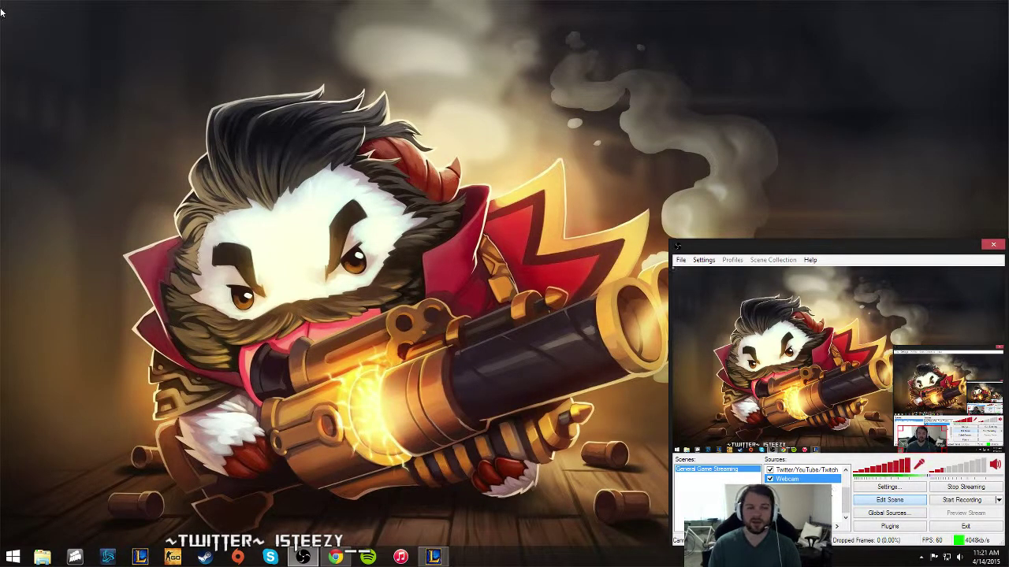
click(337, 558)
click(344, 556)
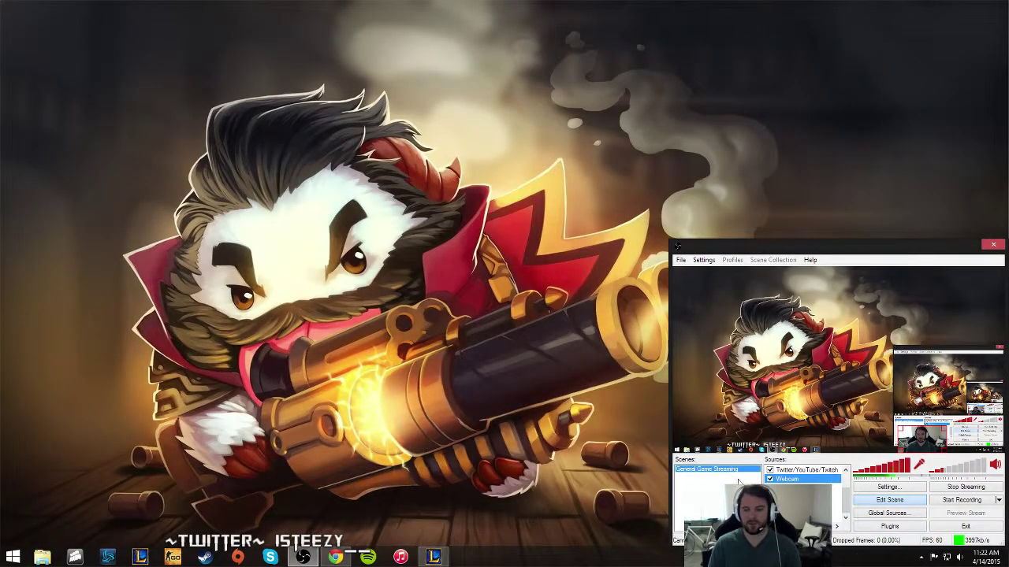
Examine the Monitor Capture source's properties, bring up the League of Legends client and minimize it again, and accept the properties.
click(796, 489)
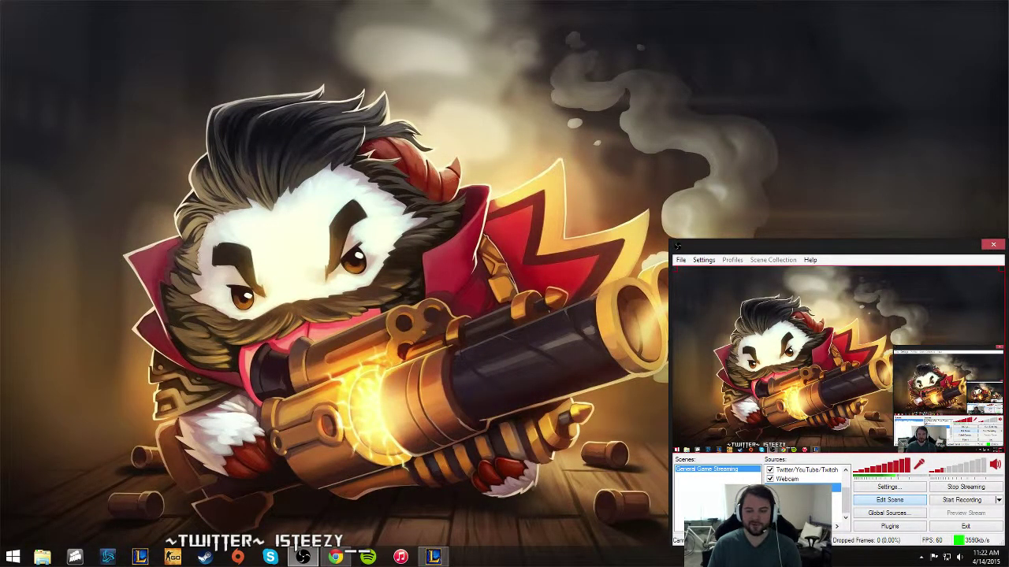
right_click(813, 441)
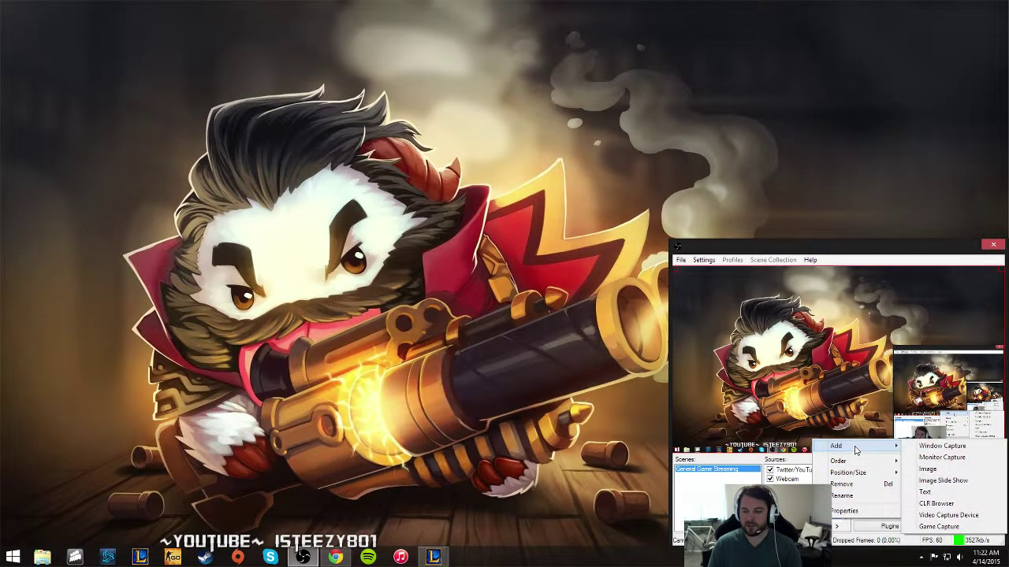
right_click(814, 412)
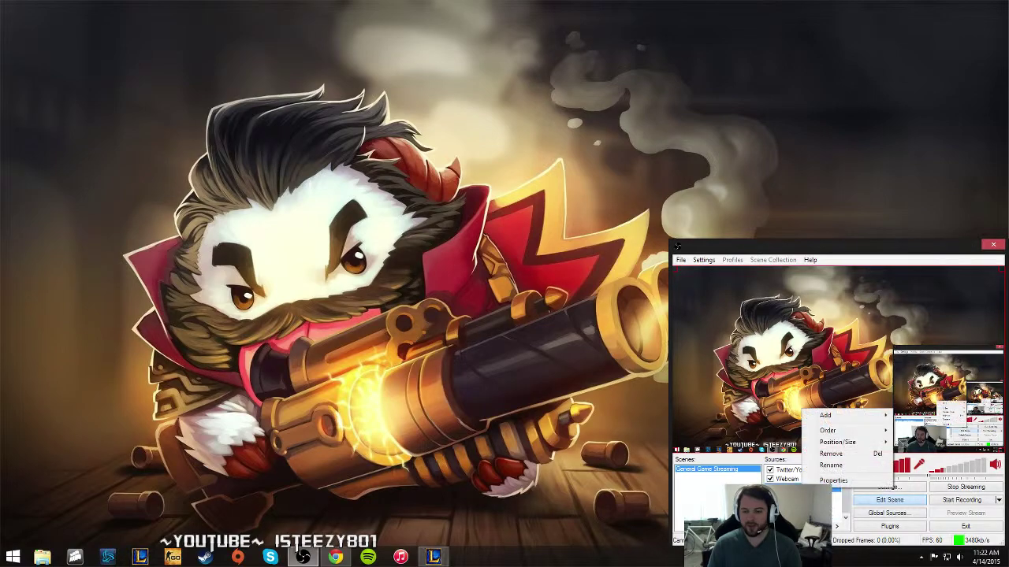
click(838, 479)
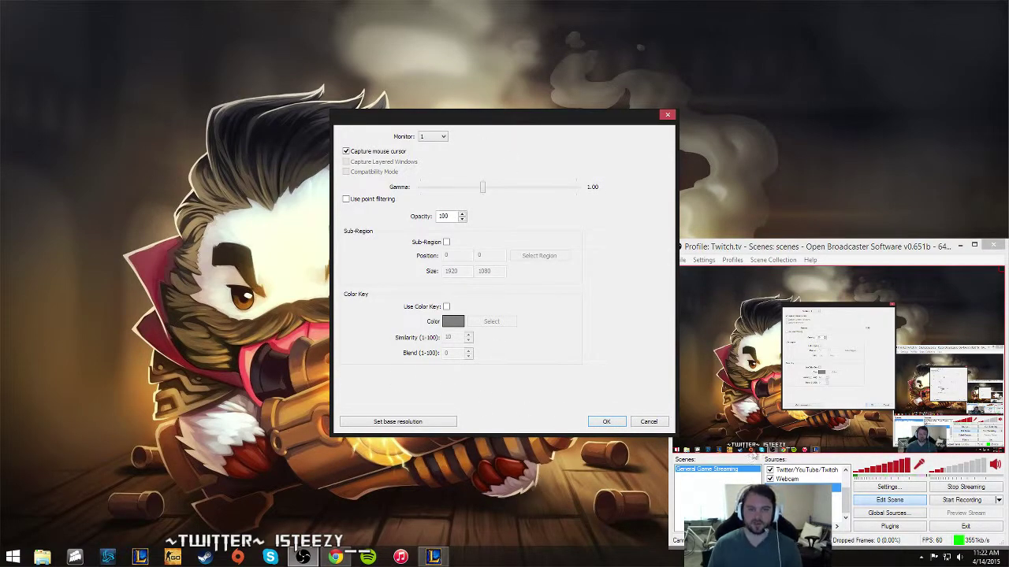
click(434, 557)
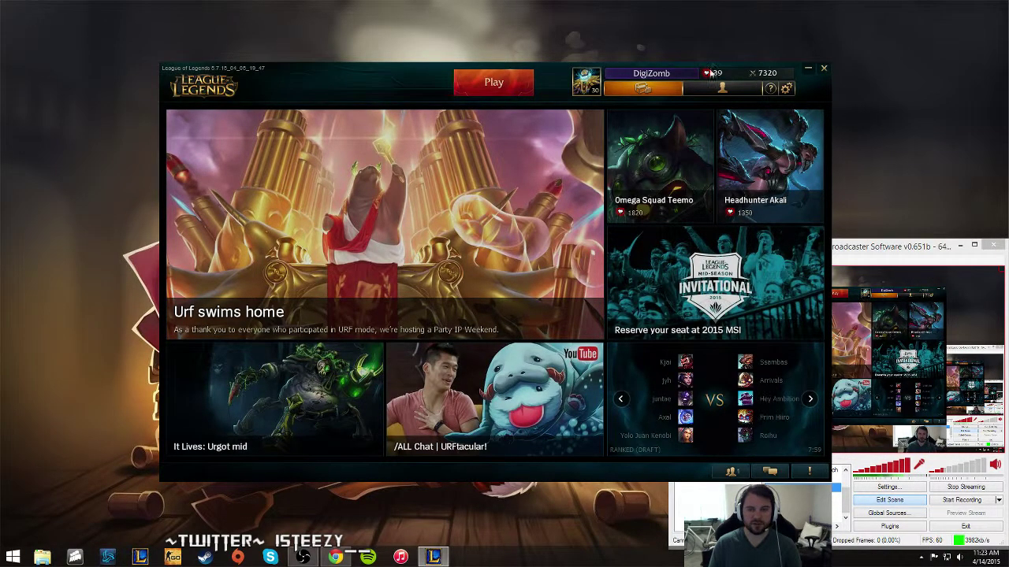
click(808, 68)
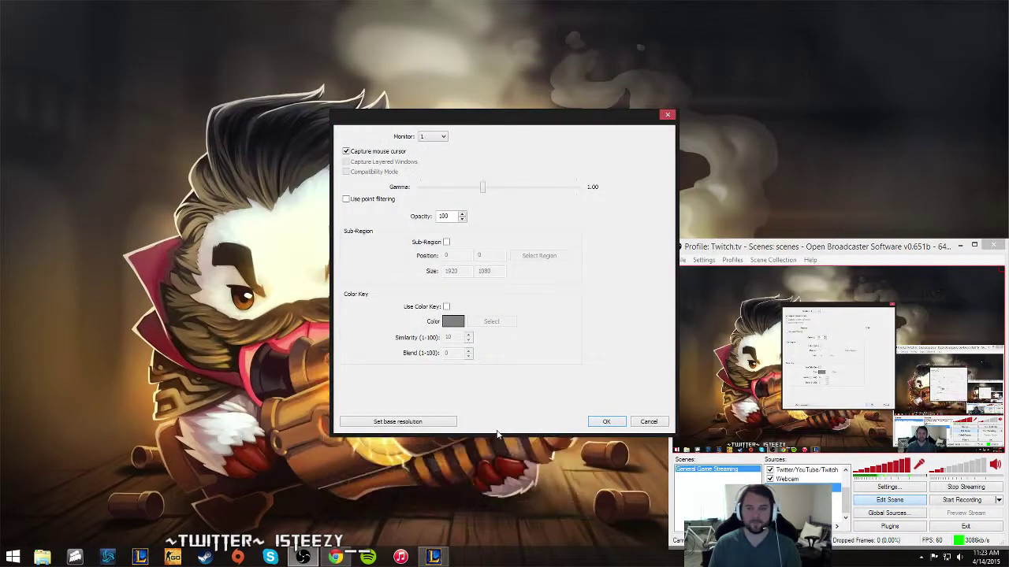
click(607, 422)
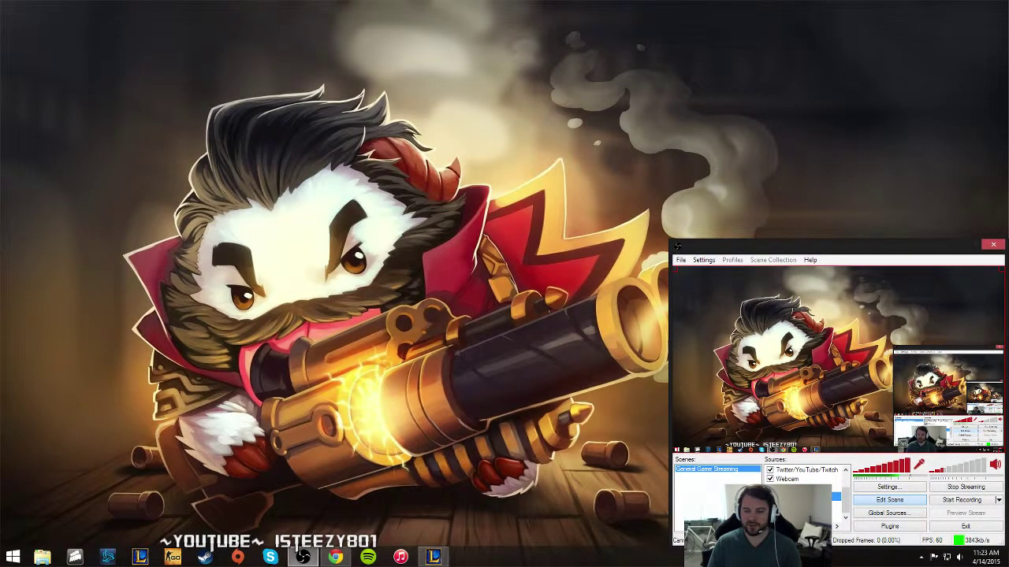
Examine the LoL game capture source's application and capture options, bring up the League of Legends client for reference, and cancel the properties.
key(Menu)
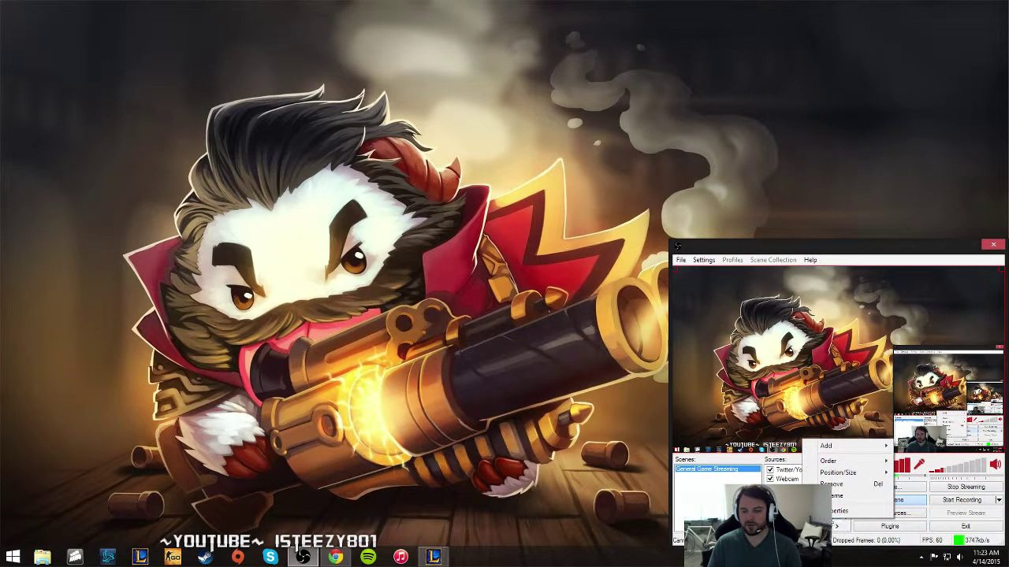
key(Escape)
key(Menu)
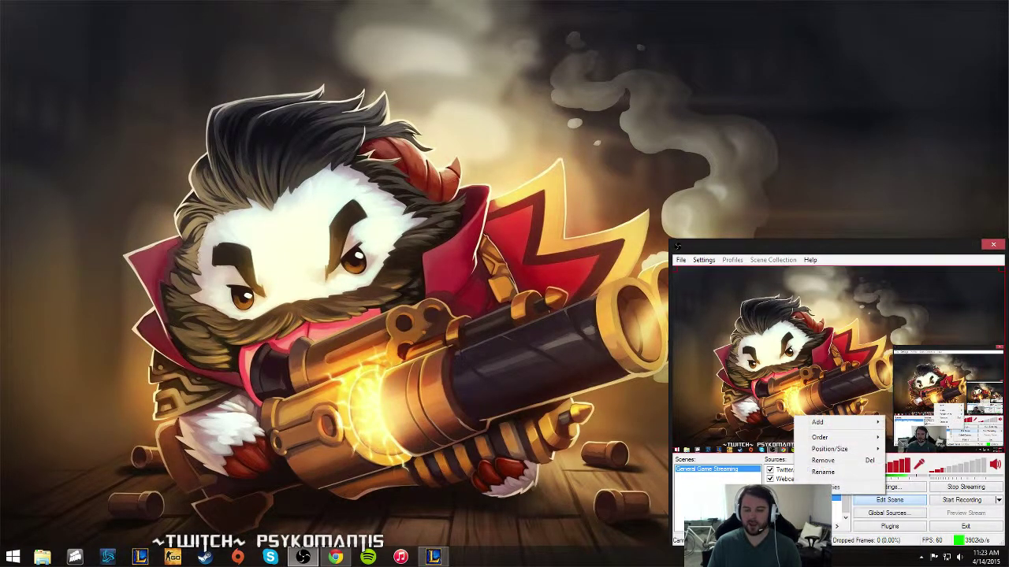
click(870, 529)
key(Return)
drag(758, 288, 395, 93)
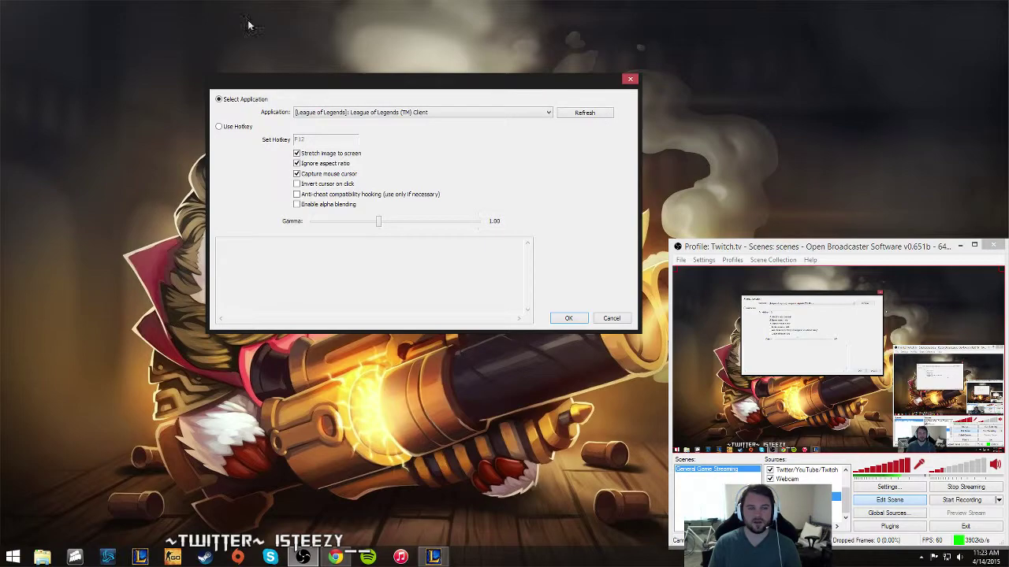
click(433, 557)
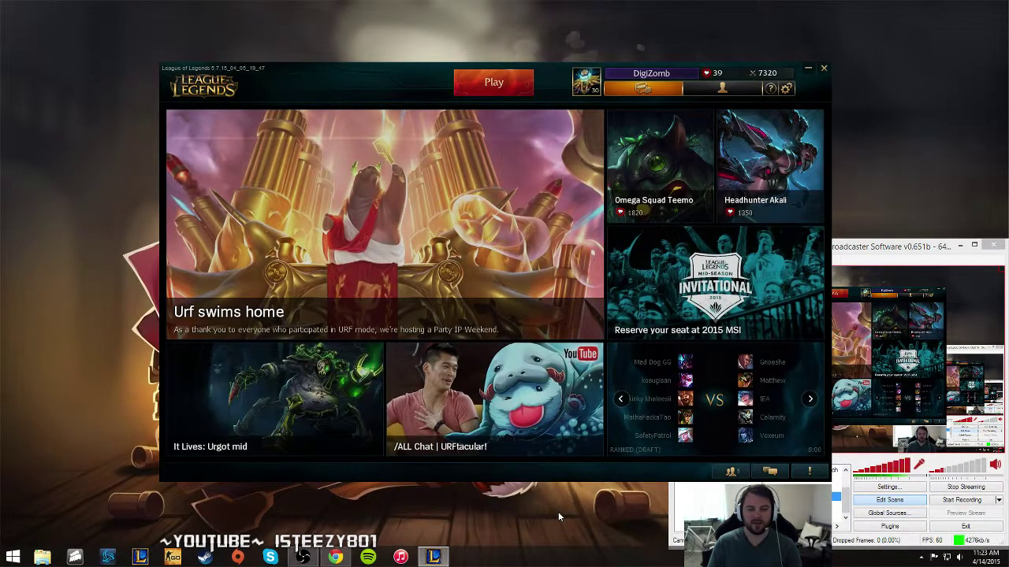
click(299, 557)
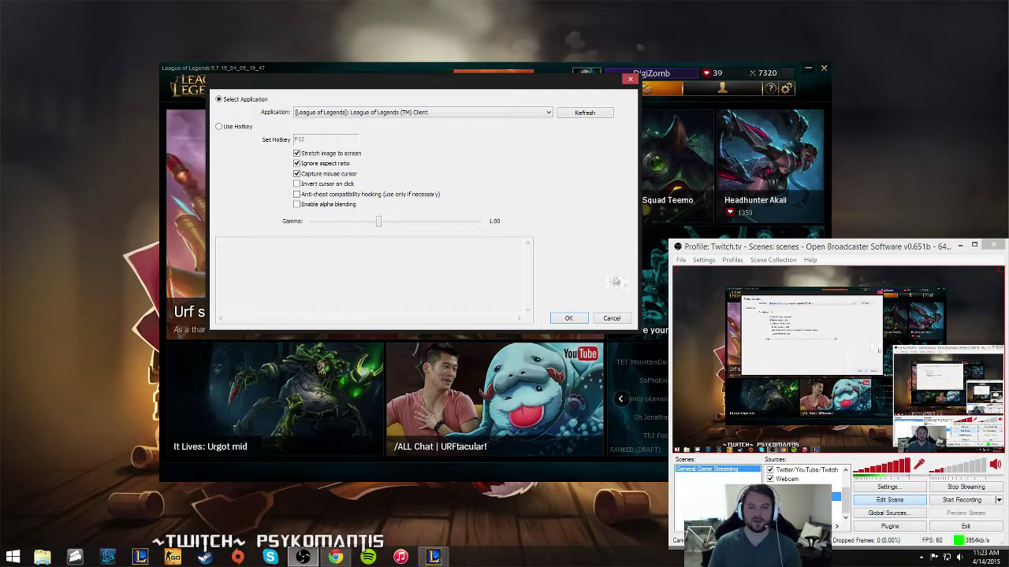
click(611, 317)
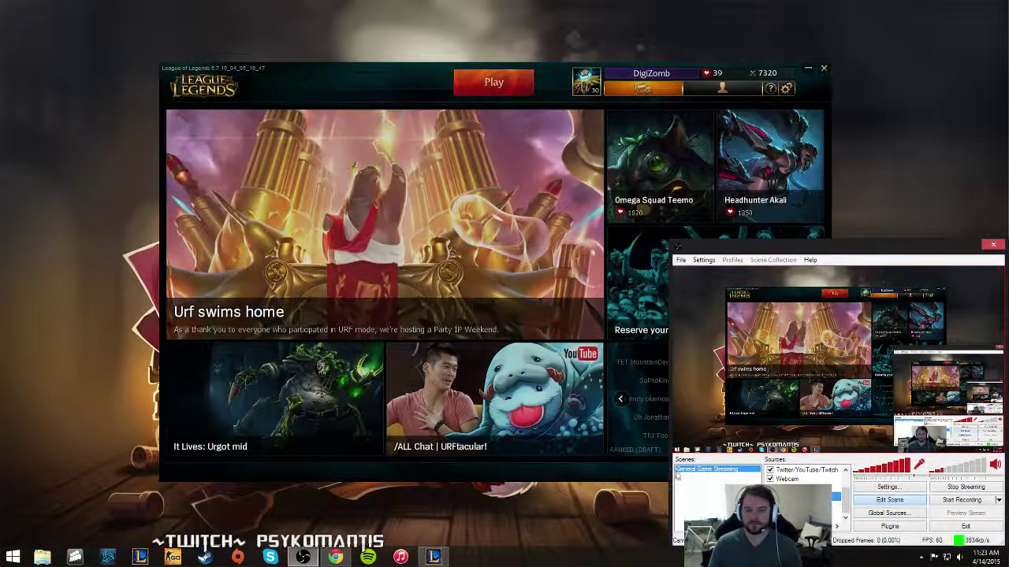
Create a custom Blind Pick game on Summoner's Rift in the League of Legends client.
drag(848, 504, 850, 490)
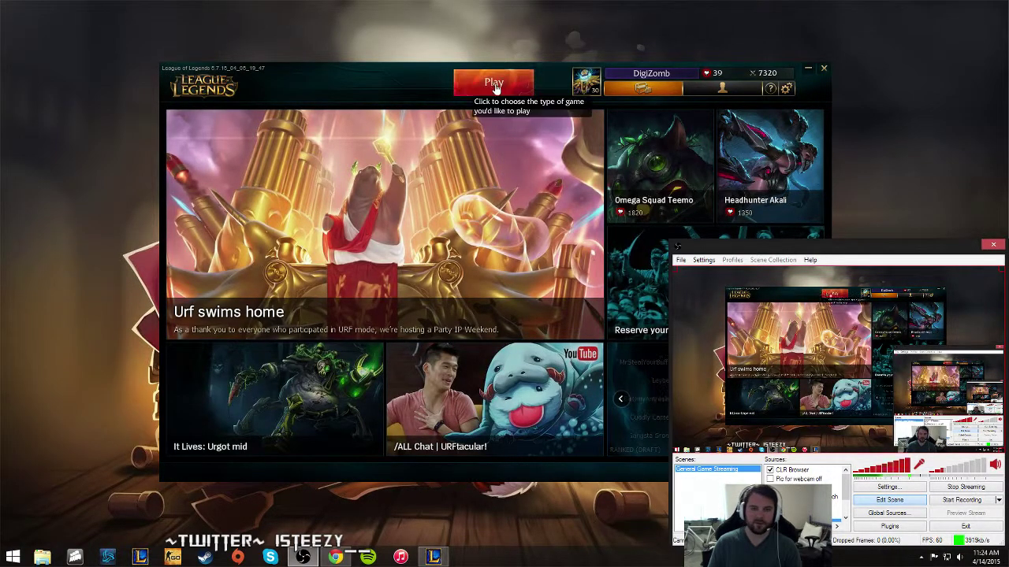
click(493, 82)
click(866, 249)
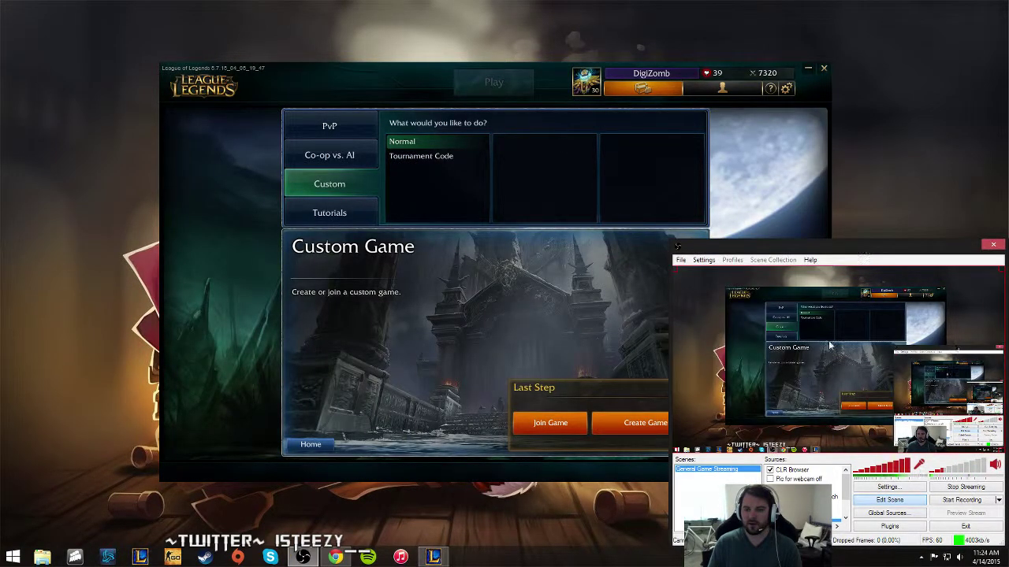
click(607, 430)
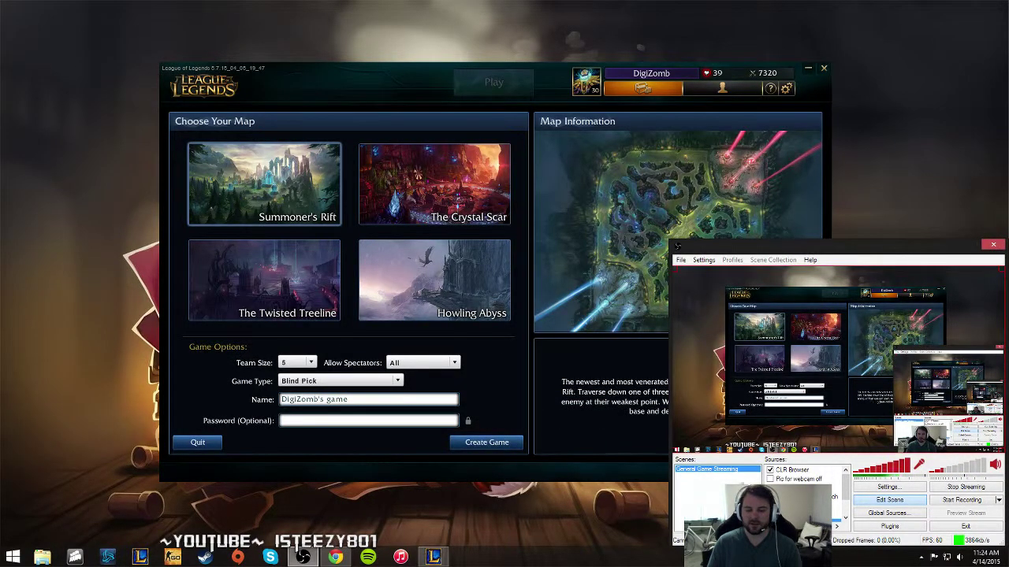
click(465, 442)
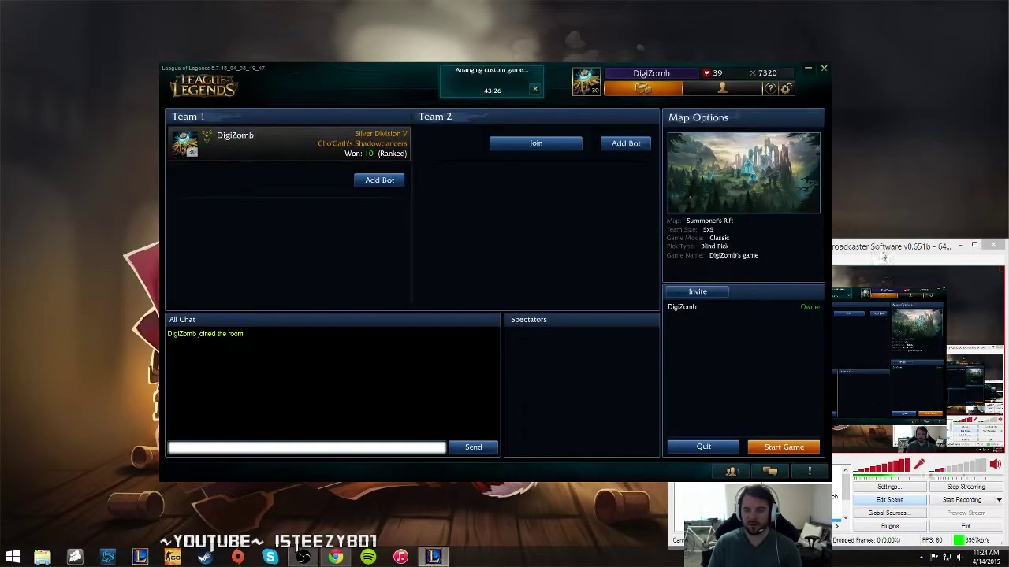
Add a Beginner Warwick bot to Team 2 and start the custom game, agreeing to continue without IP/XP.
click(623, 143)
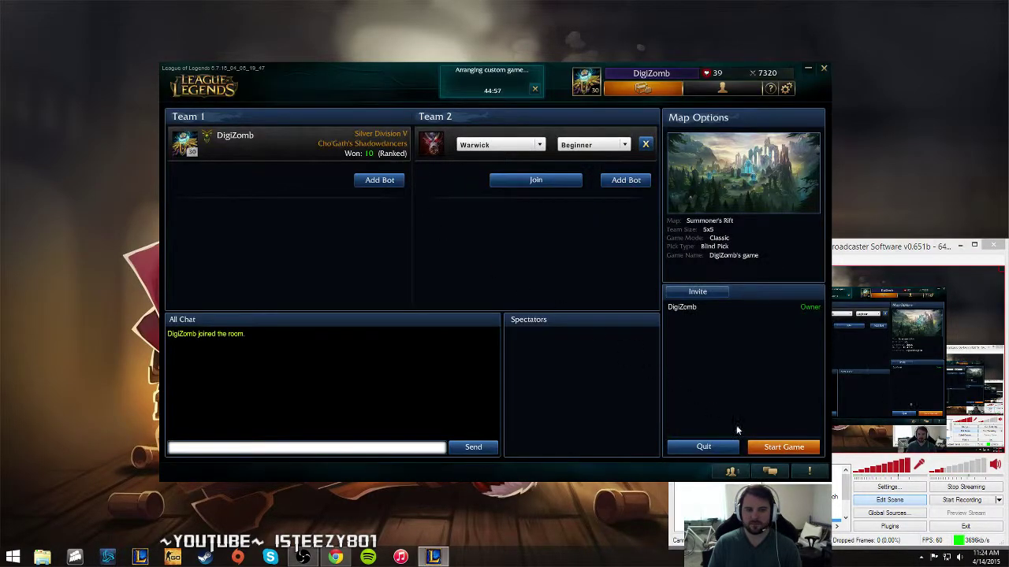
click(776, 447)
click(859, 268)
click(470, 314)
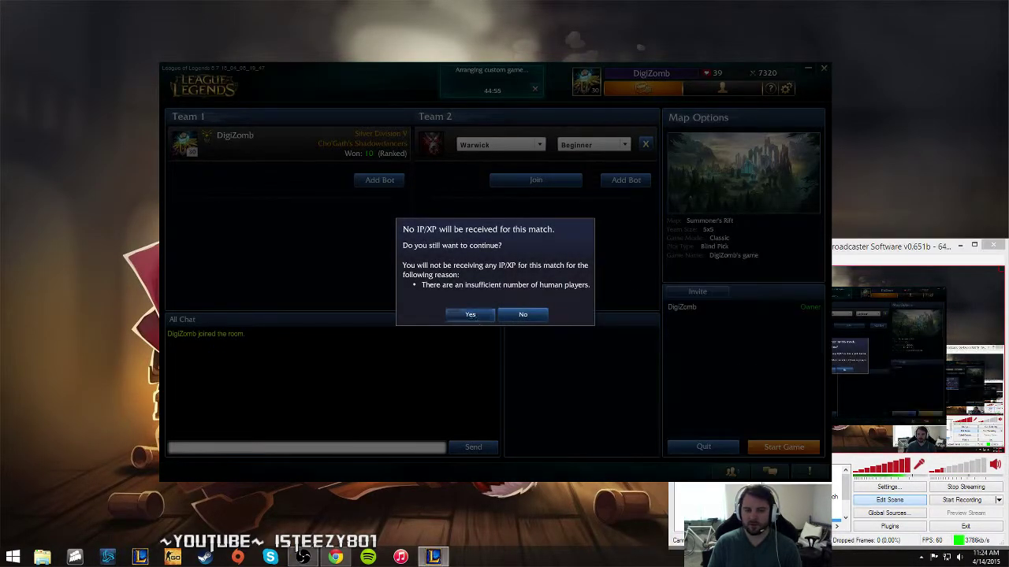
click(840, 253)
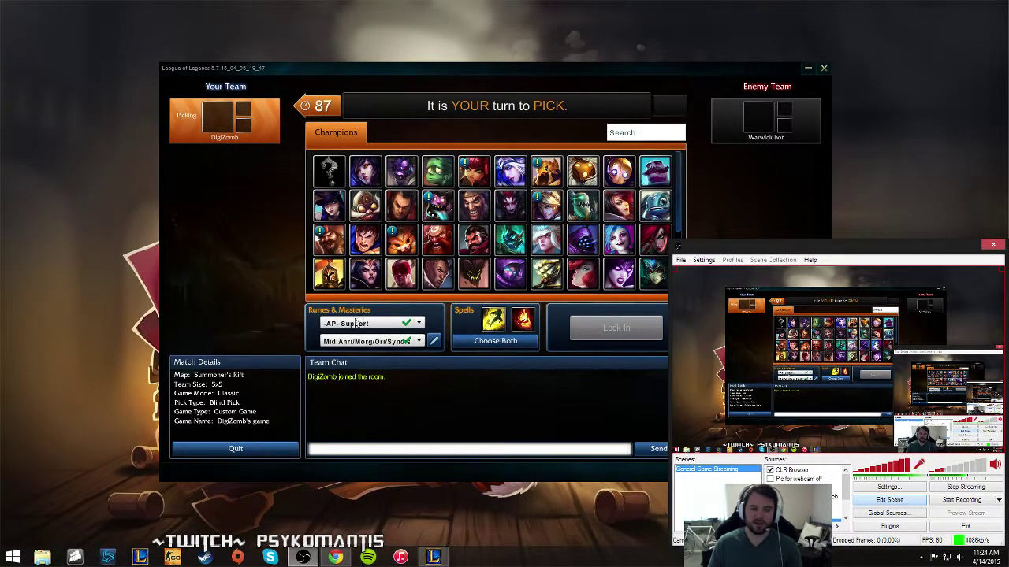
Pick Ahri as the champion, lock in the choice, and bring the streaming program back to the front.
click(365, 170)
click(616, 327)
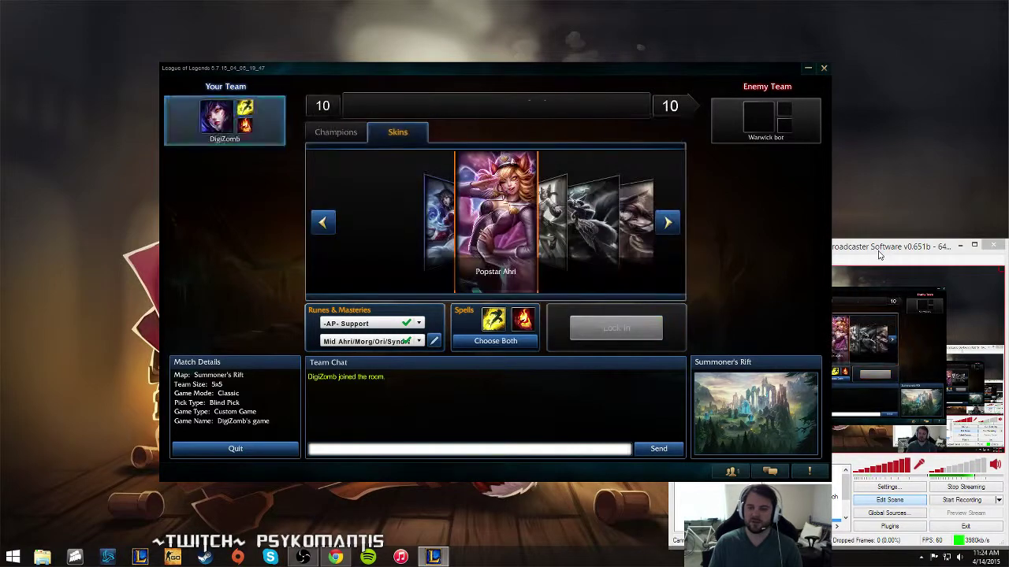
click(881, 255)
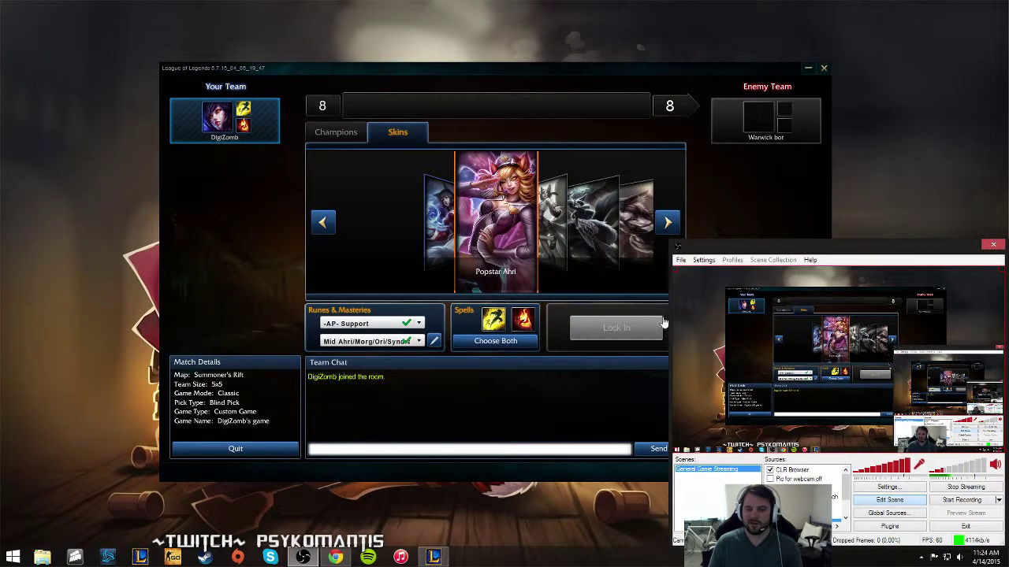
Once the match is loading, return to the streaming program, hide the Webcam source and show the Pic for webcam off source.
click(796, 481)
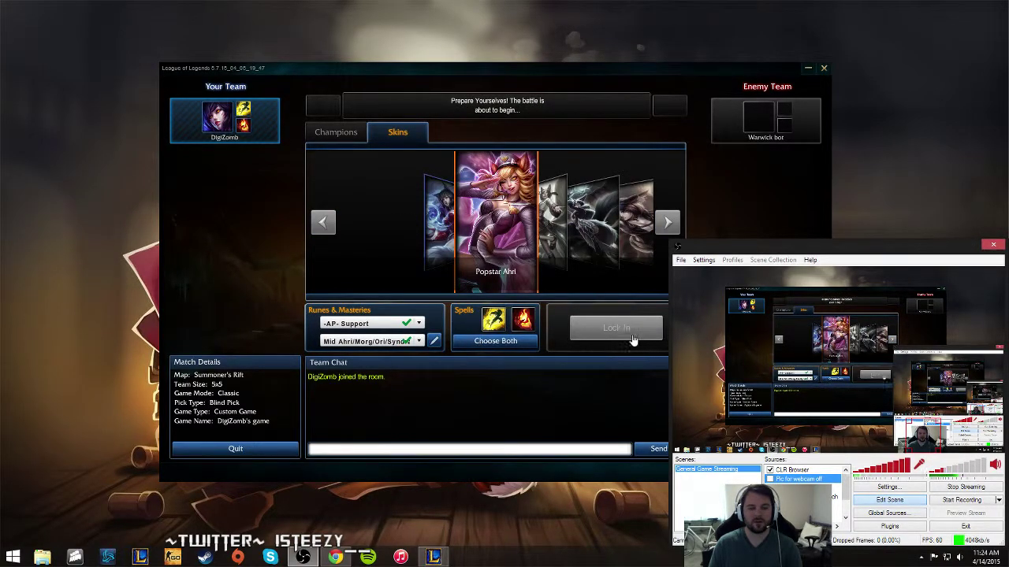
click(599, 329)
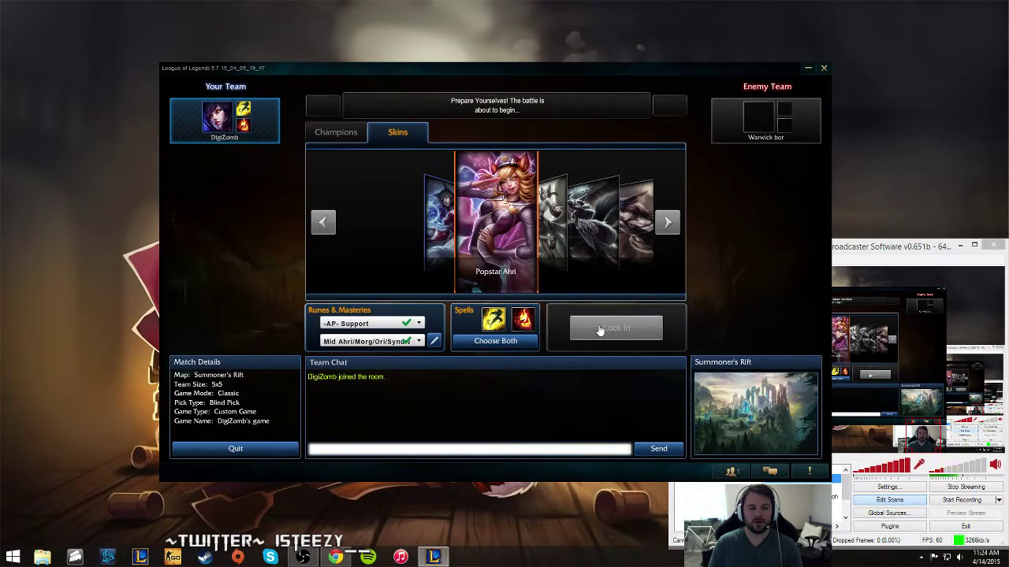
click(873, 249)
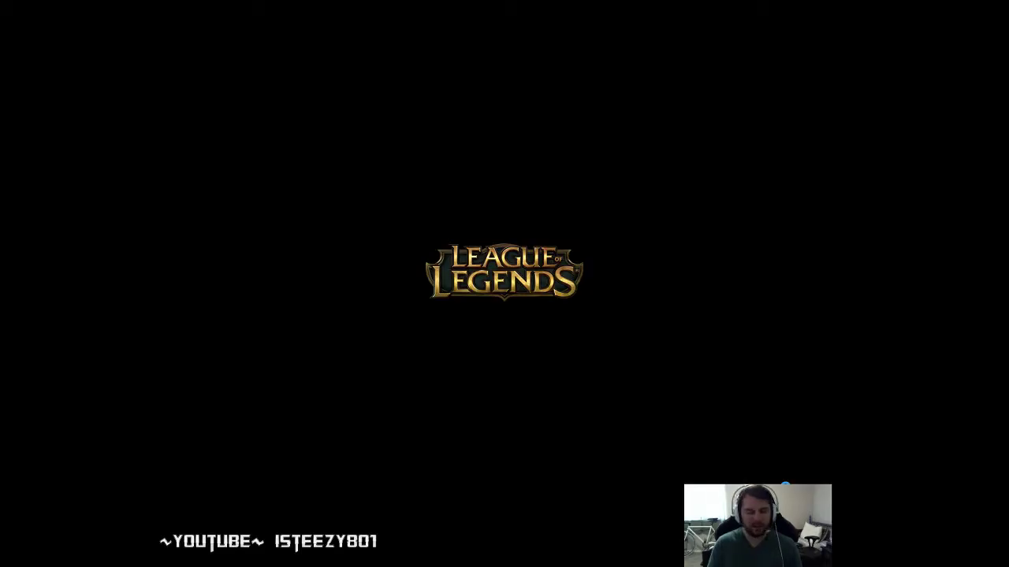
key(alt+Tab)
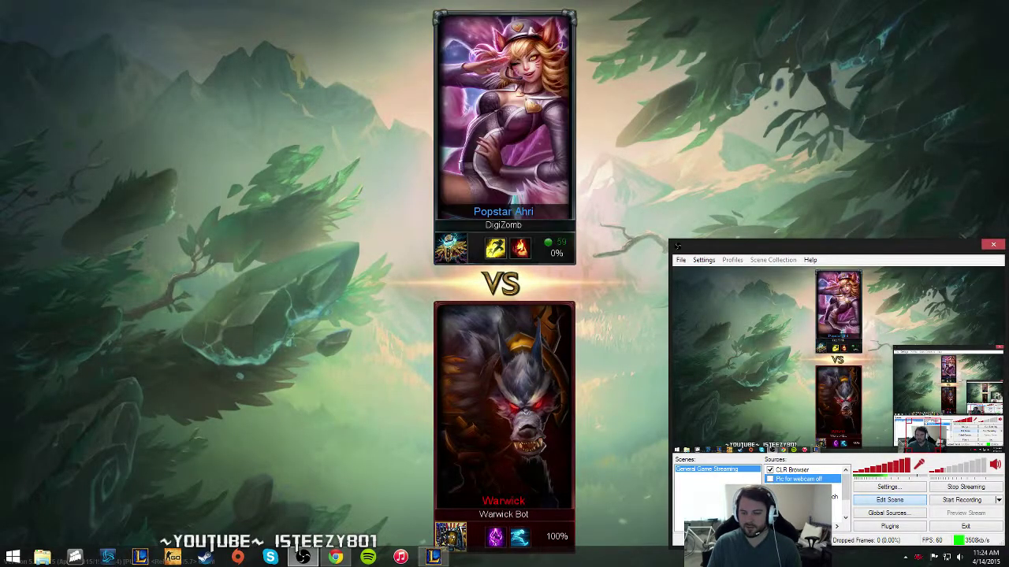
click(770, 506)
click(770, 479)
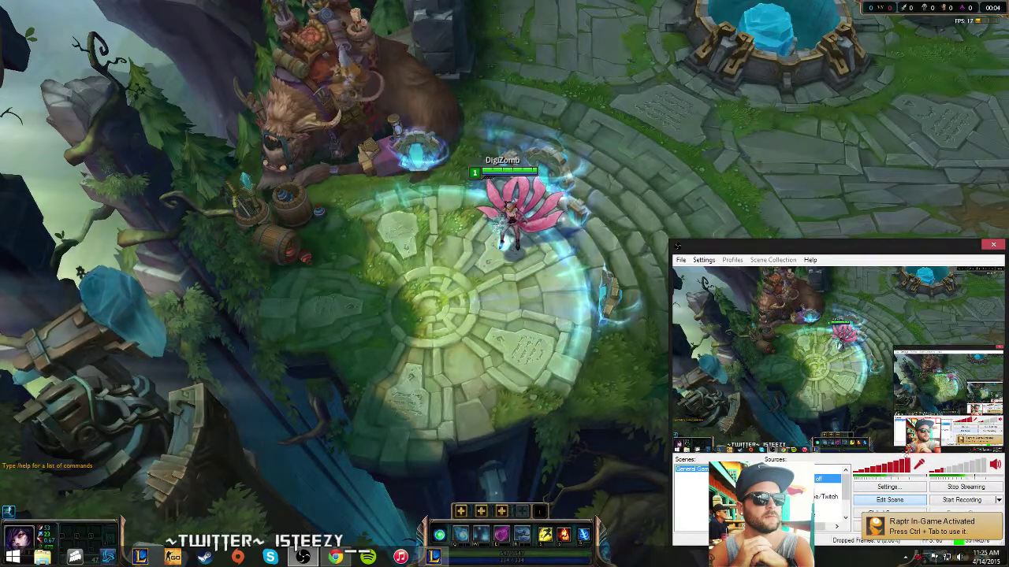
Move the streaming program's window clear of the webcam-off picture and the minimap, and show the On Air source.
drag(852, 252, 211, 234)
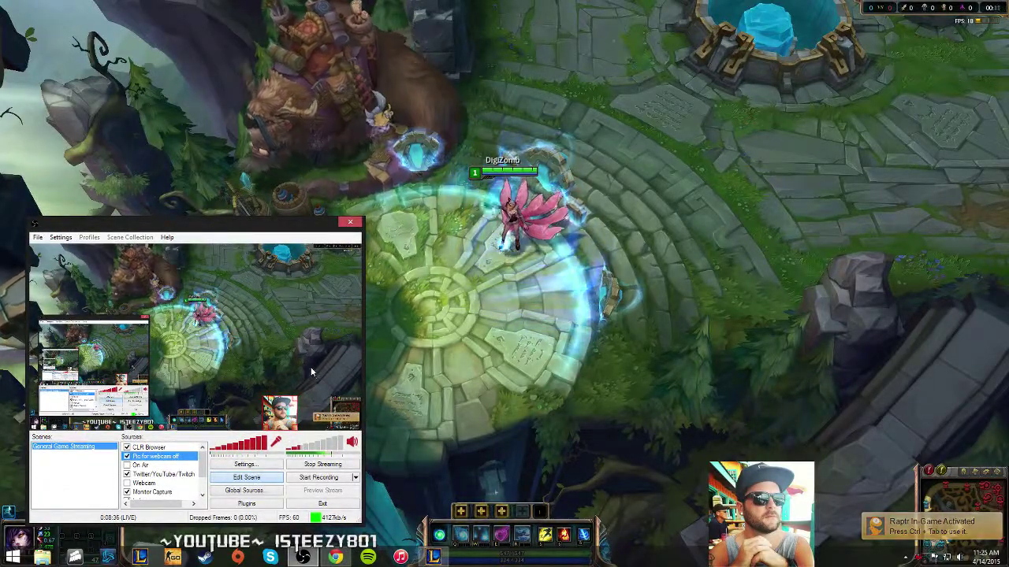
drag(158, 222, 151, 222)
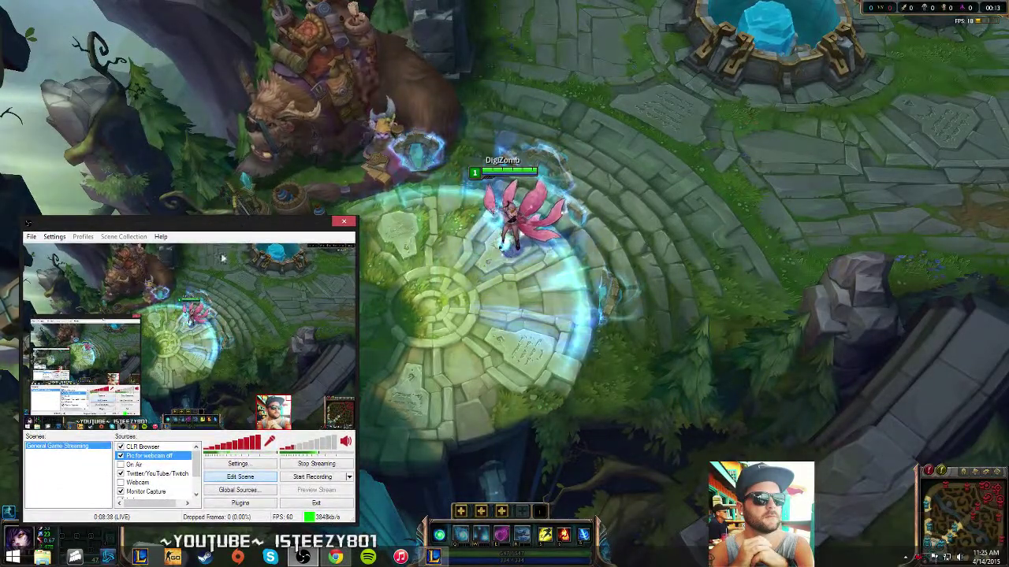
click(120, 465)
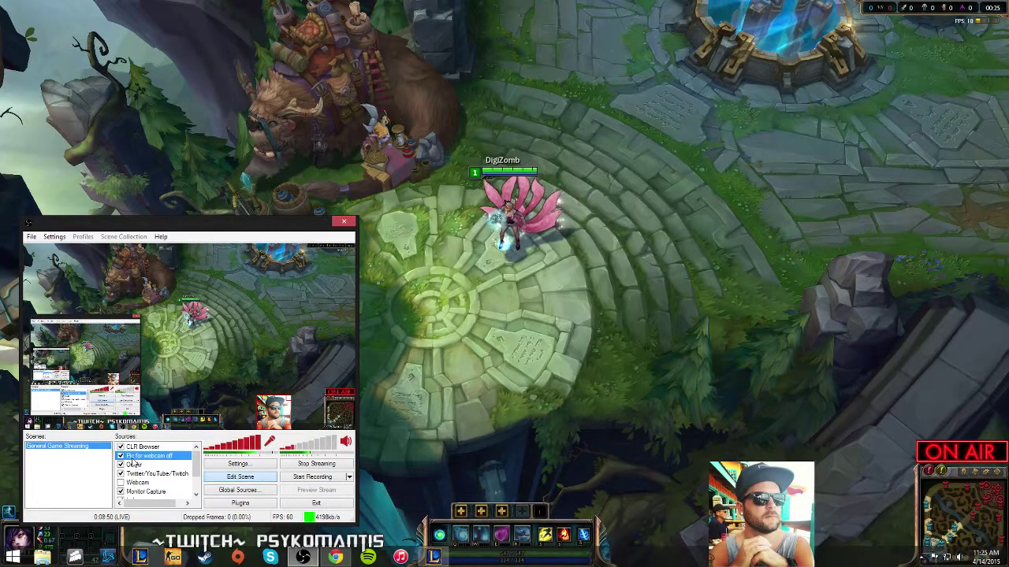
Examine the Pic for webcam off source's image file, opacity and color key properties, and accept them.
right_click(161, 456)
click(161, 531)
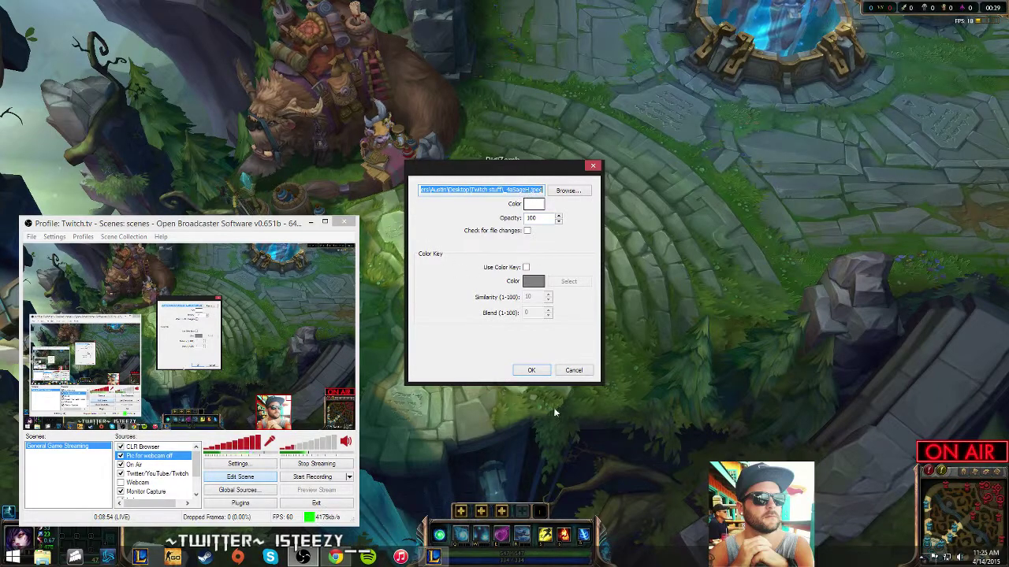
click(532, 369)
View the source types that can be added to the scene without adding one, and move the streaming program's window higher on the screen.
scroll(194, 490, down, 1)
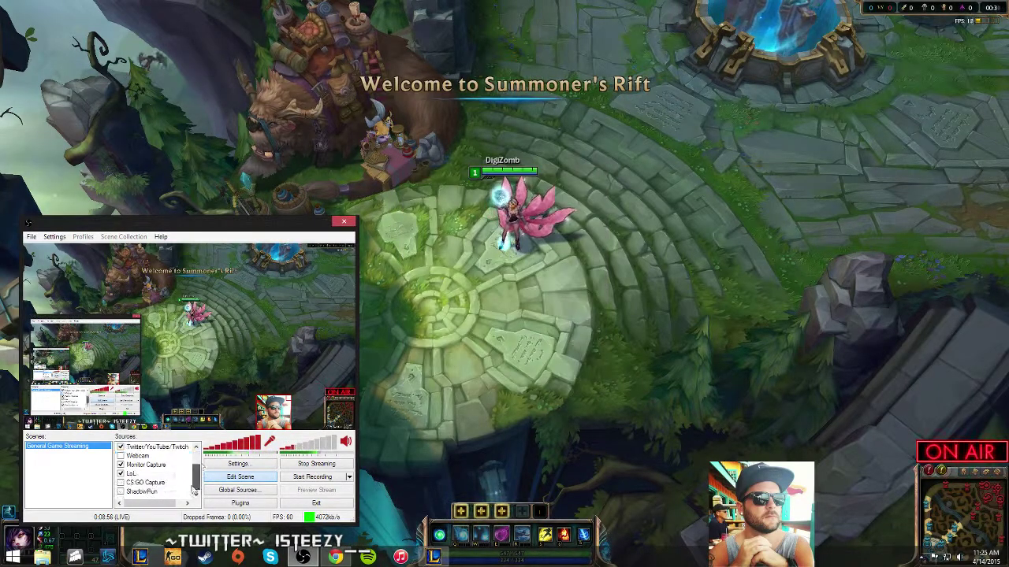
right_click(155, 497)
mouse_move(207, 509)
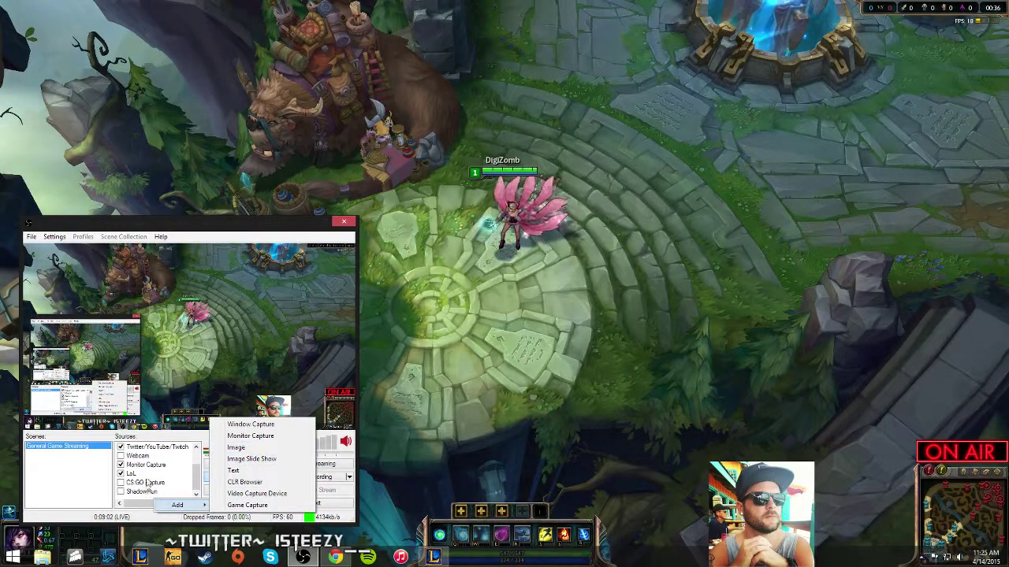
click(197, 473)
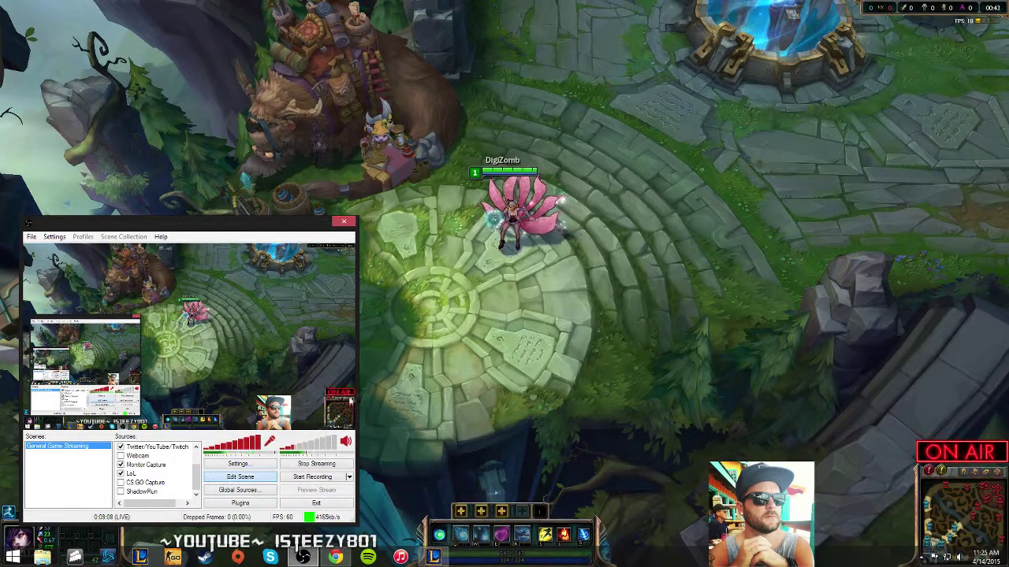
drag(198, 222, 230, 127)
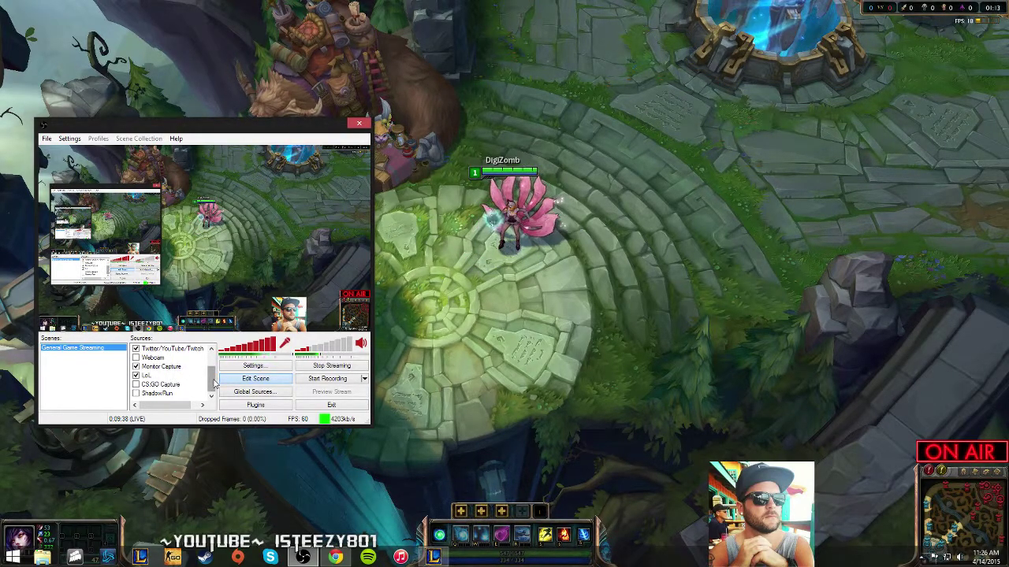
Hide the Pic for webcam off and On Air sources, show the Webcam source, and shift the streaming program's window slightly.
scroll(214, 383, up, 2)
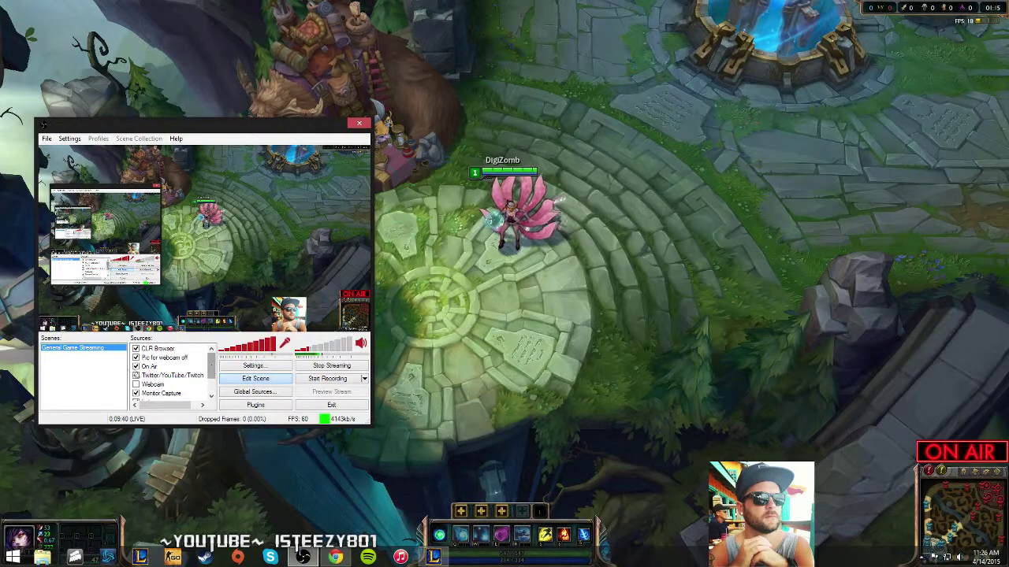
click(135, 357)
click(135, 367)
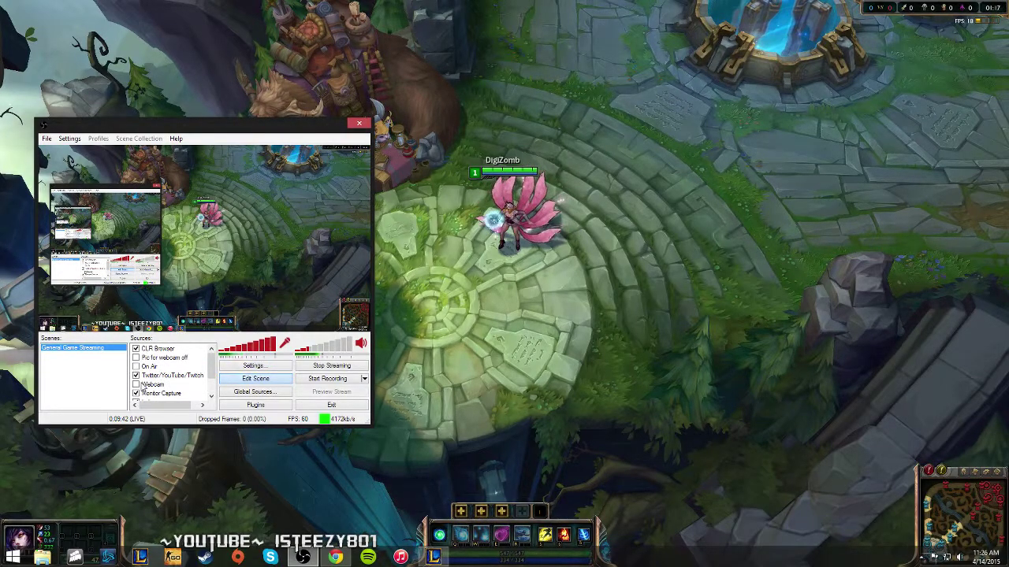
click(136, 383)
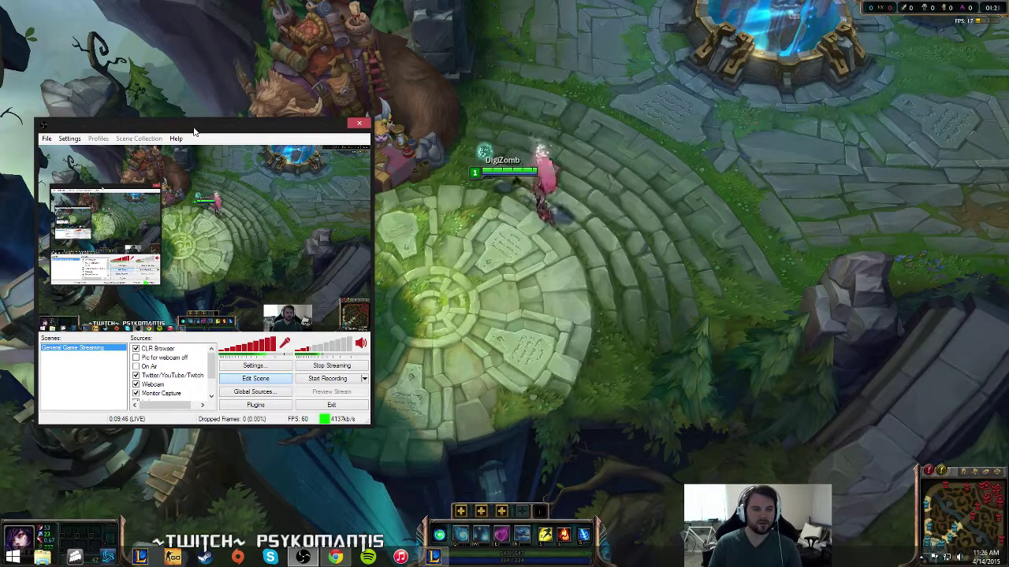
drag(194, 132, 267, 130)
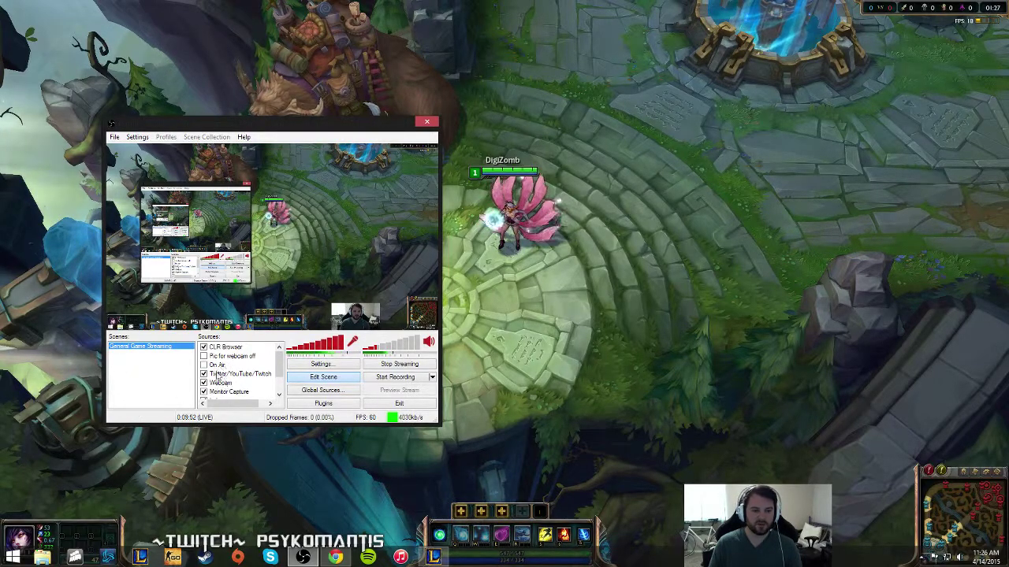
Look through the remaining scene sources and the source types available for adding, without adding one.
scroll(275, 392, down, 1)
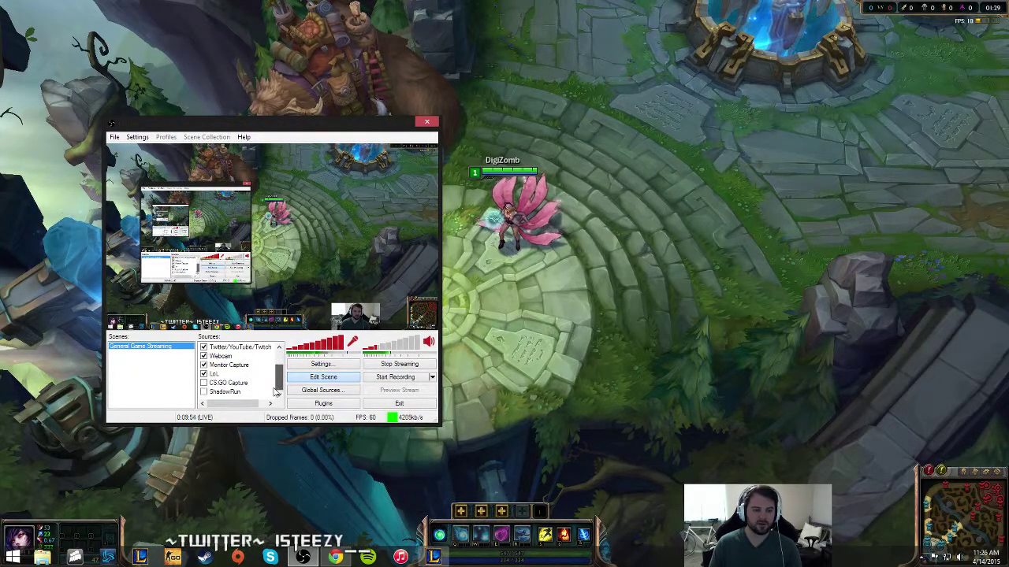
right_click(228, 399)
mouse_move(252, 411)
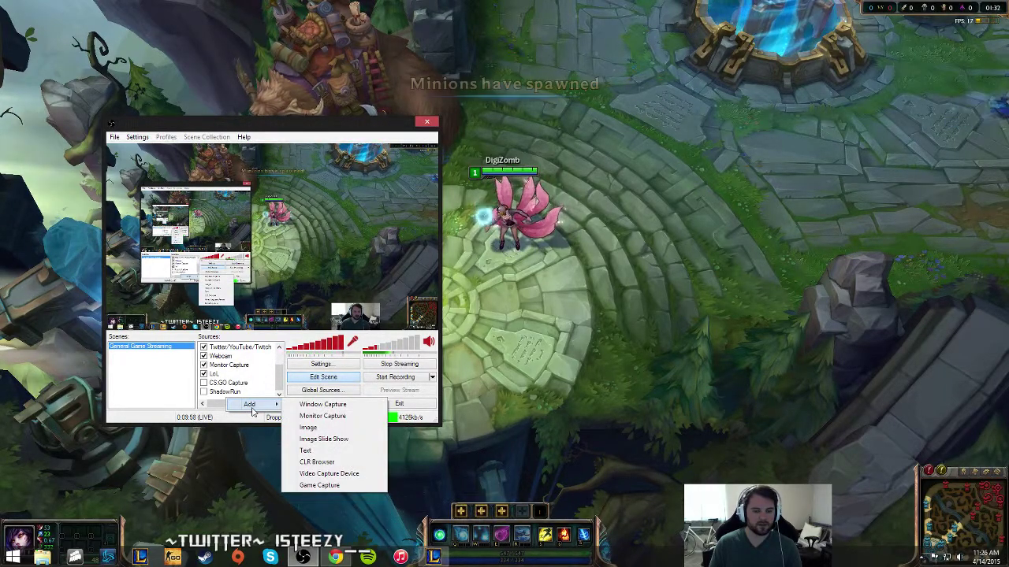
right_click(176, 375)
click(151, 405)
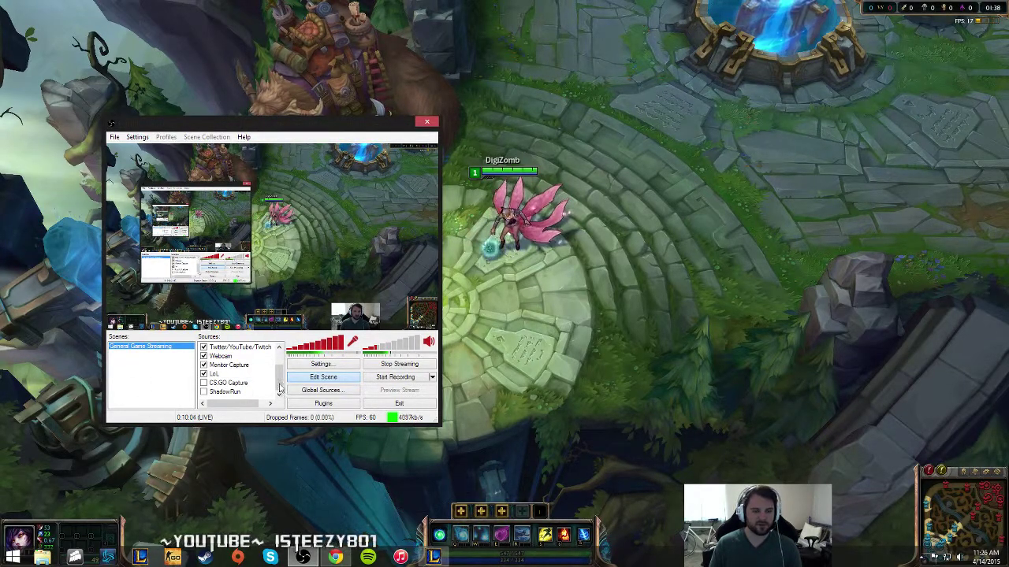
drag(280, 386, 280, 372)
Move the streaming program's window over the minimap and webcam area, switch to the League of Legends match and move the champion around the base.
drag(286, 144, 822, 257)
click(608, 154)
right_click(647, 126)
right_click(330, 237)
right_click(328, 301)
right_click(521, 320)
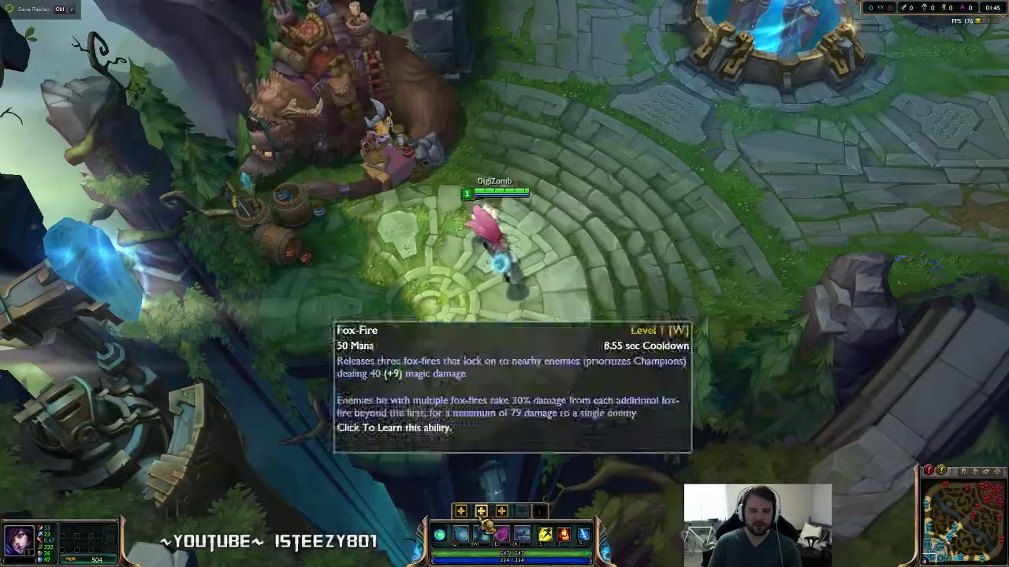
Learn a champion ability, buy Doran's Ring and health potions in the shop, and close it.
click(481, 511)
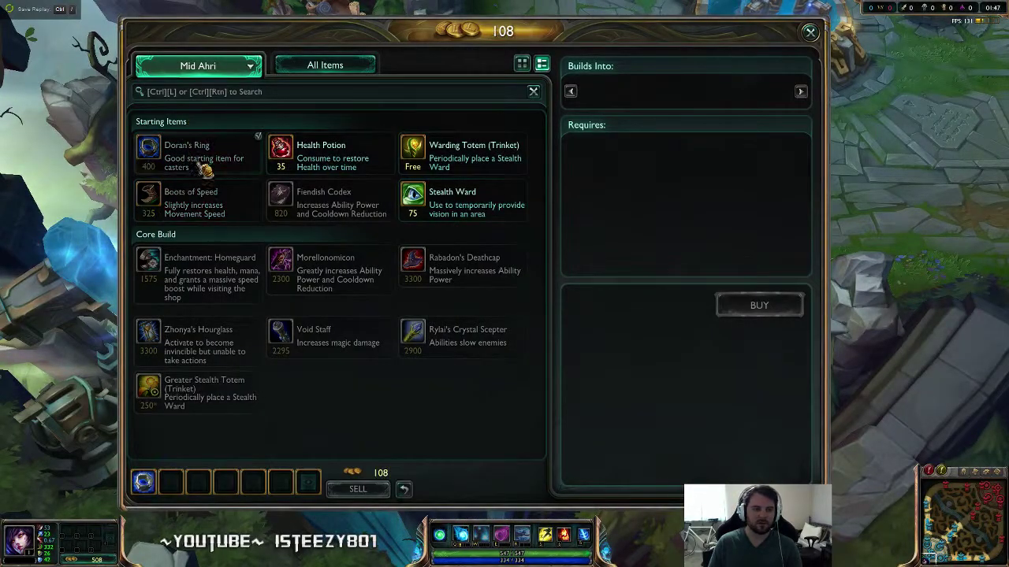
click(810, 32)
Walk the champion out of the base to the fighting minions in the middle lane.
right_click(831, 195)
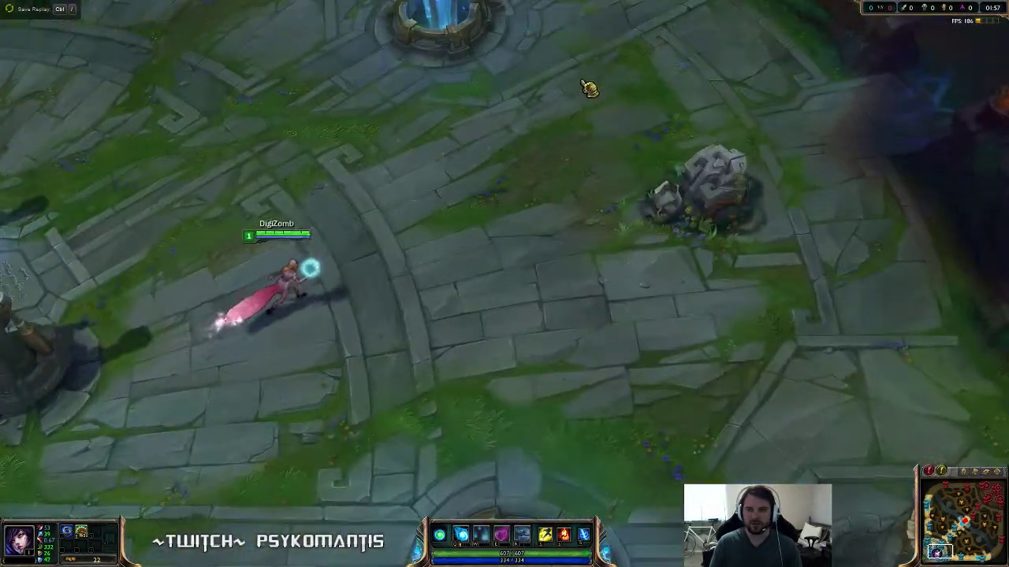
key(space)
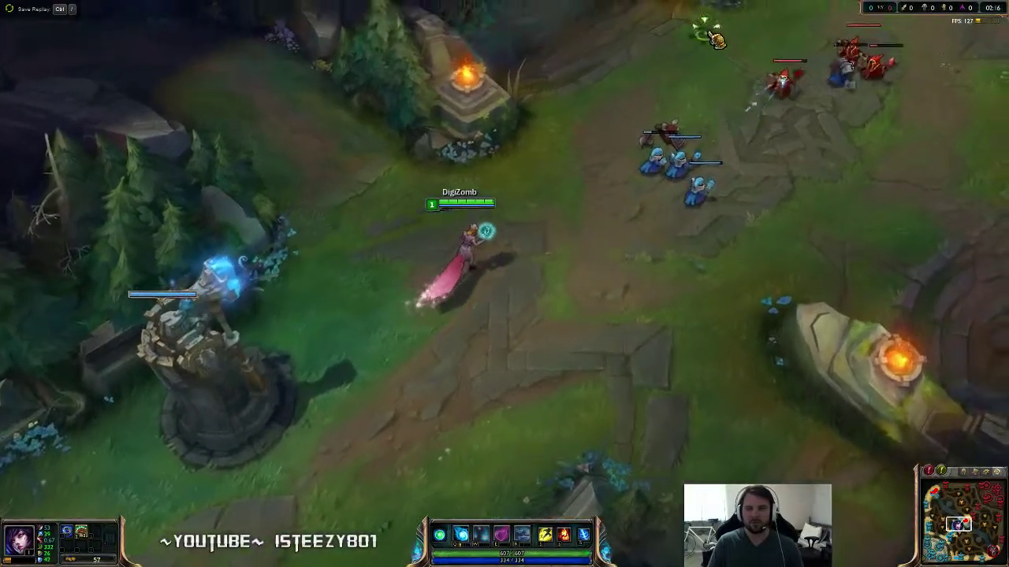
right_click(715, 44)
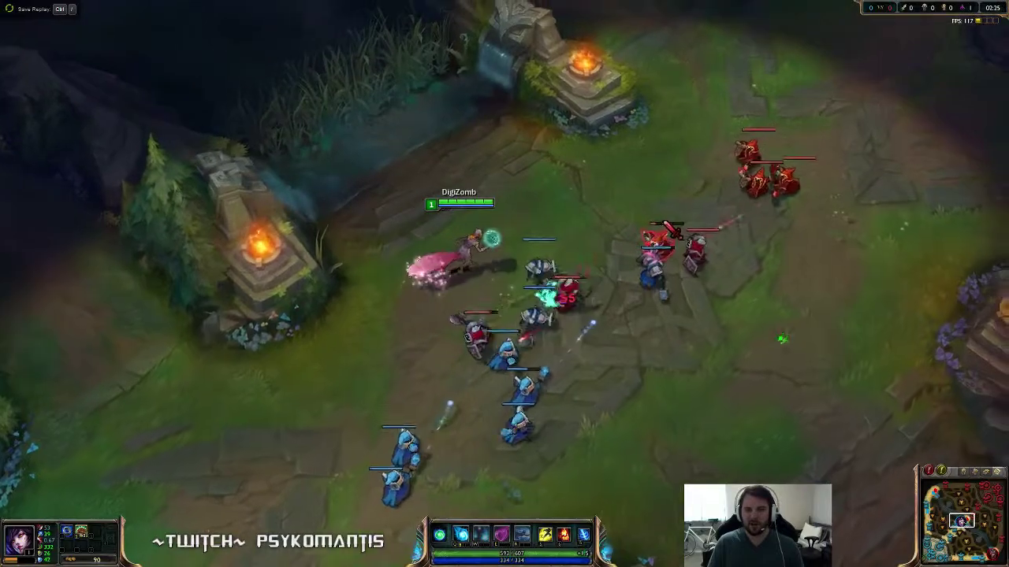
Reposition the champion around the allied minions in the middle lane and attack the enemy minions.
right_click(158, 286)
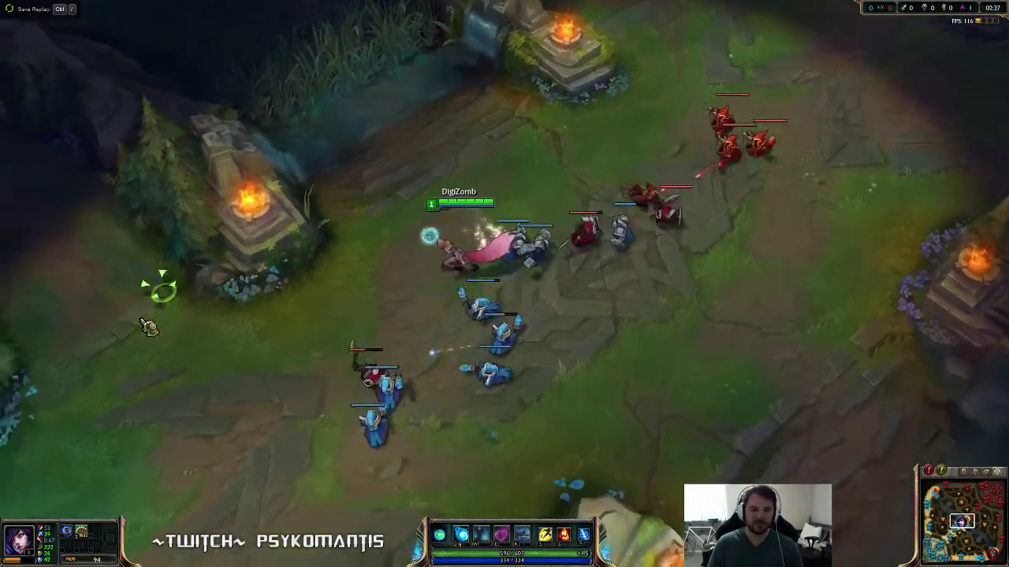
right_click(254, 473)
right_click(254, 468)
right_click(512, 144)
right_click(646, 394)
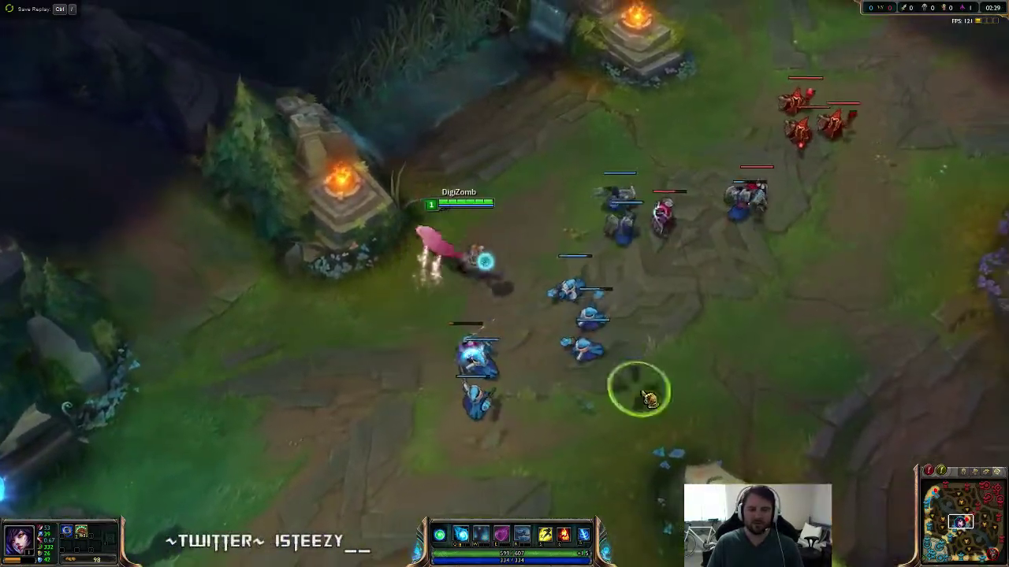
right_click(597, 108)
right_click(721, 326)
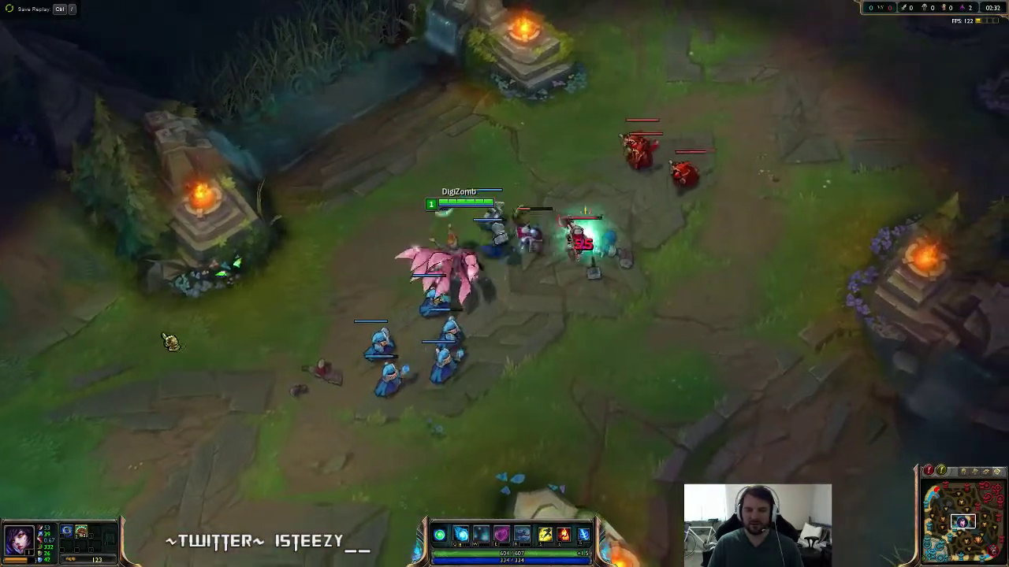
right_click(170, 341)
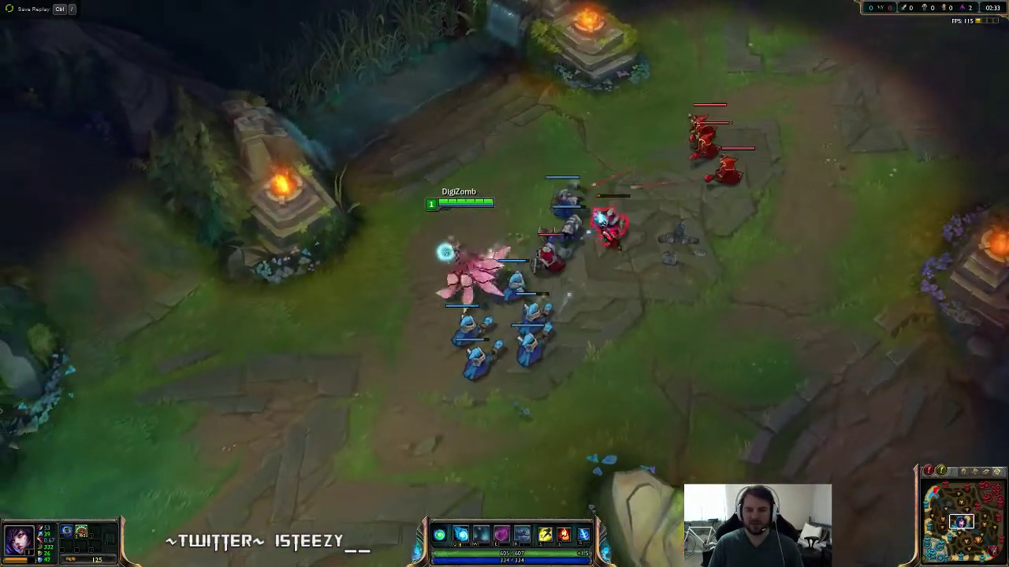
right_click(515, 140)
right_click(608, 117)
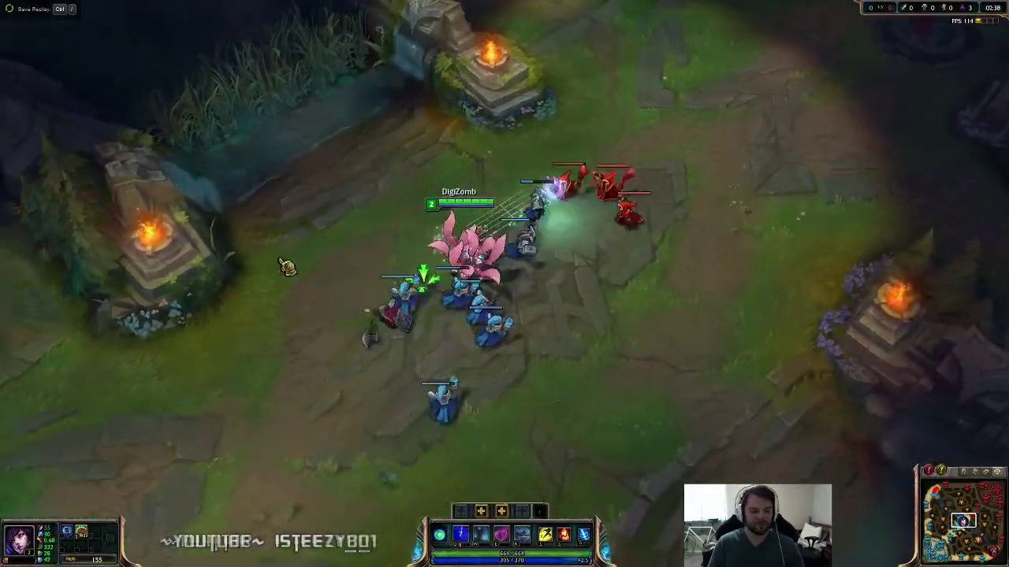
Cast the champion's orb ability at the enemy minions and attack the remaining ones in the middle lane.
key(q)
right_click(595, 204)
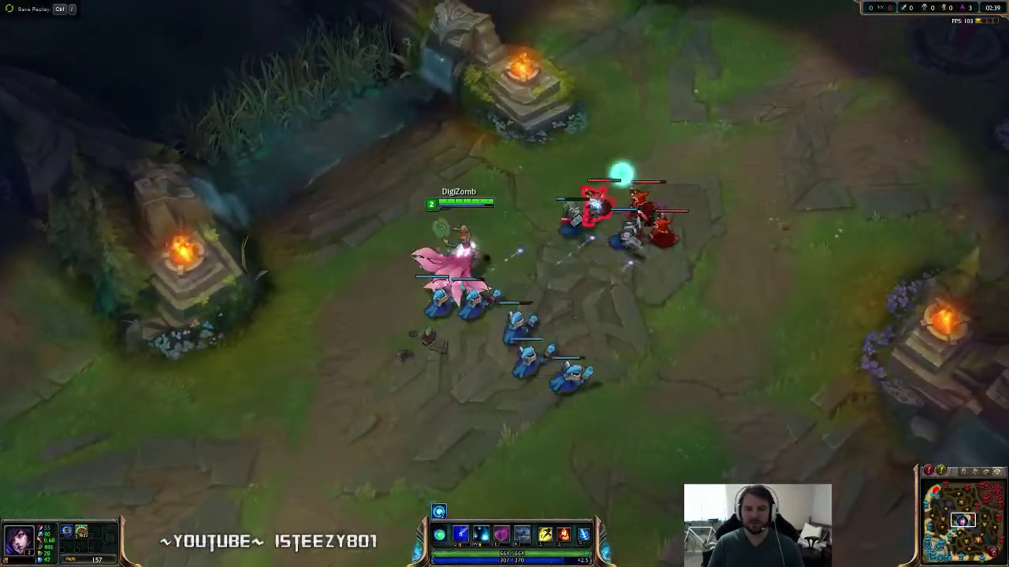
right_click(700, 144)
right_click(712, 271)
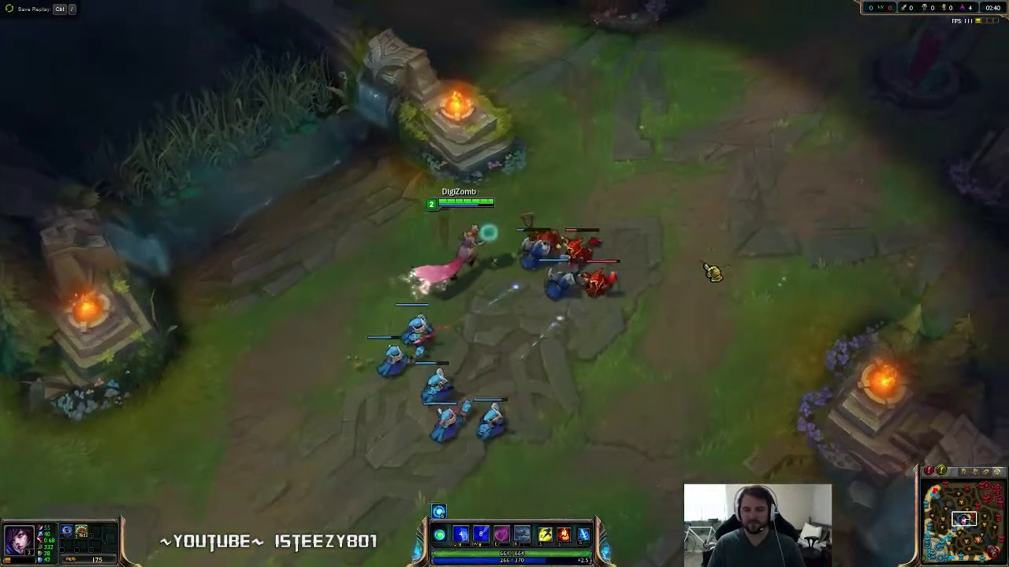
right_click(790, 343)
right_click(281, 123)
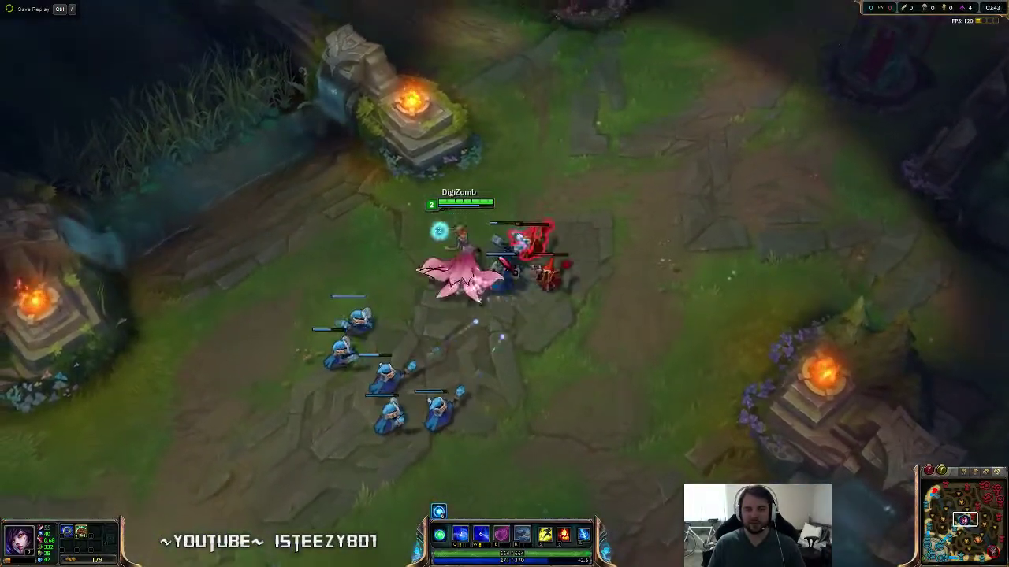
right_click(378, 378)
right_click(576, 378)
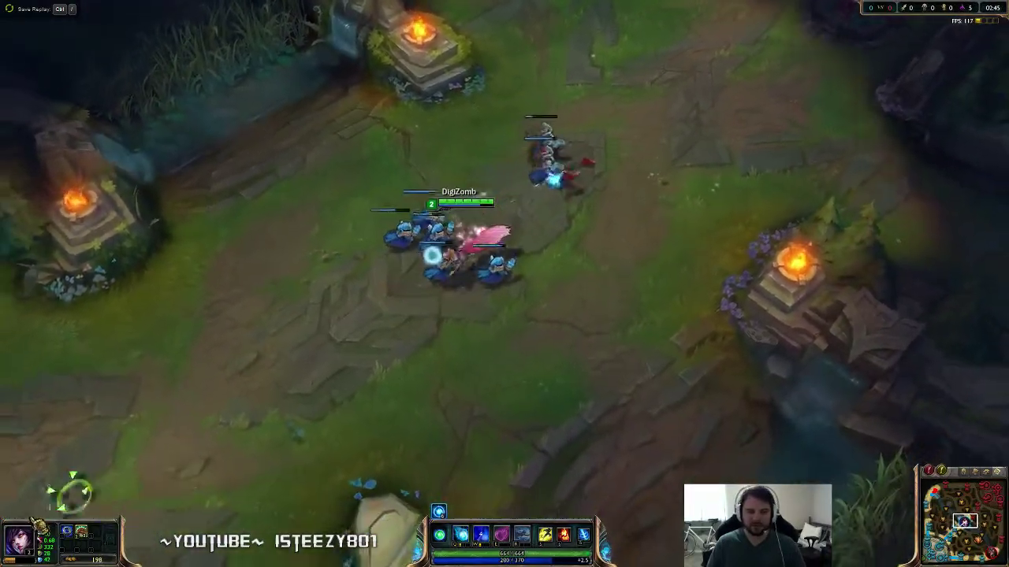
Retreat the champion along the lane to the allied tower.
right_click(122, 489)
right_click(78, 482)
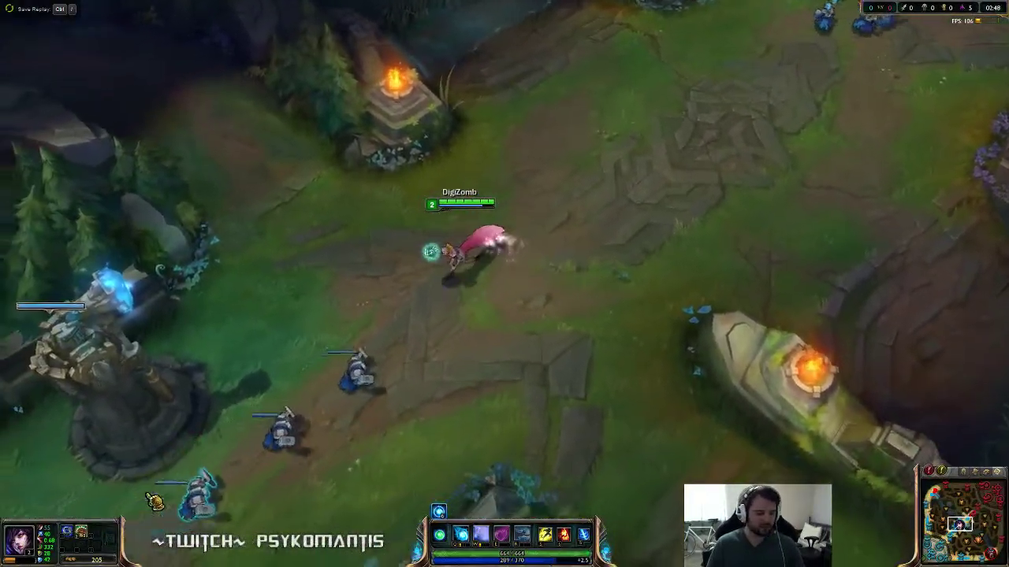
right_click(193, 476)
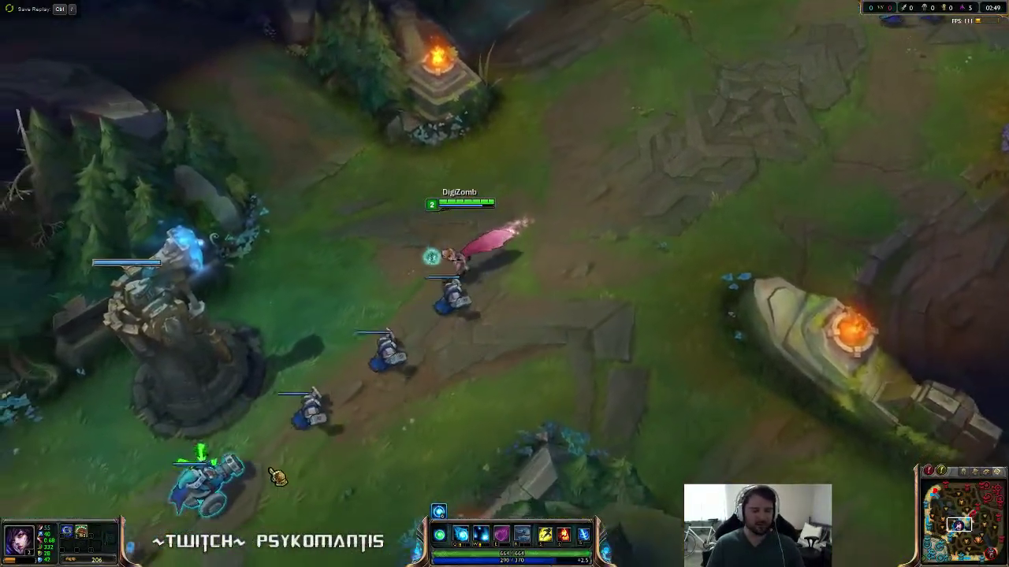
Return to Open Broadcaster Software, open its settings, and move the settings window clear of the main window.
key(alt+Tab)
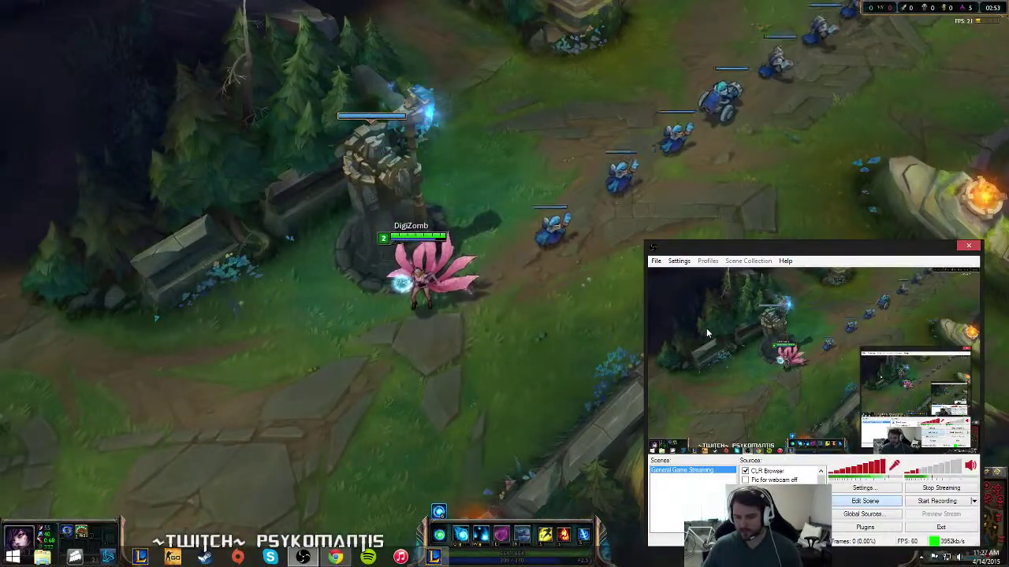
click(679, 261)
click(694, 273)
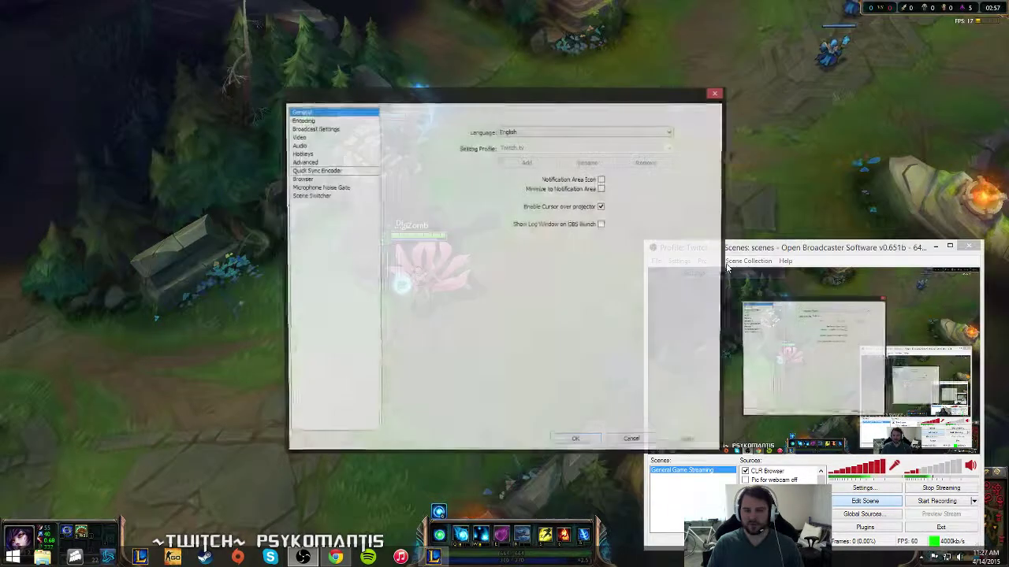
drag(443, 99, 355, 100)
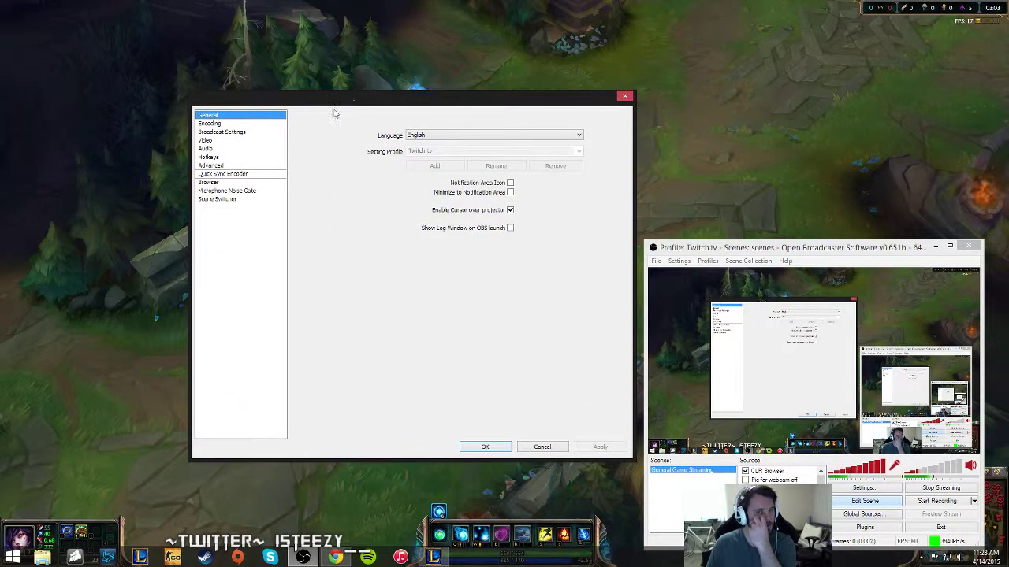
Examine the encoding bitrate, the broadcast service and stream key fields, and the video resolution, downscale and FPS settings.
click(220, 125)
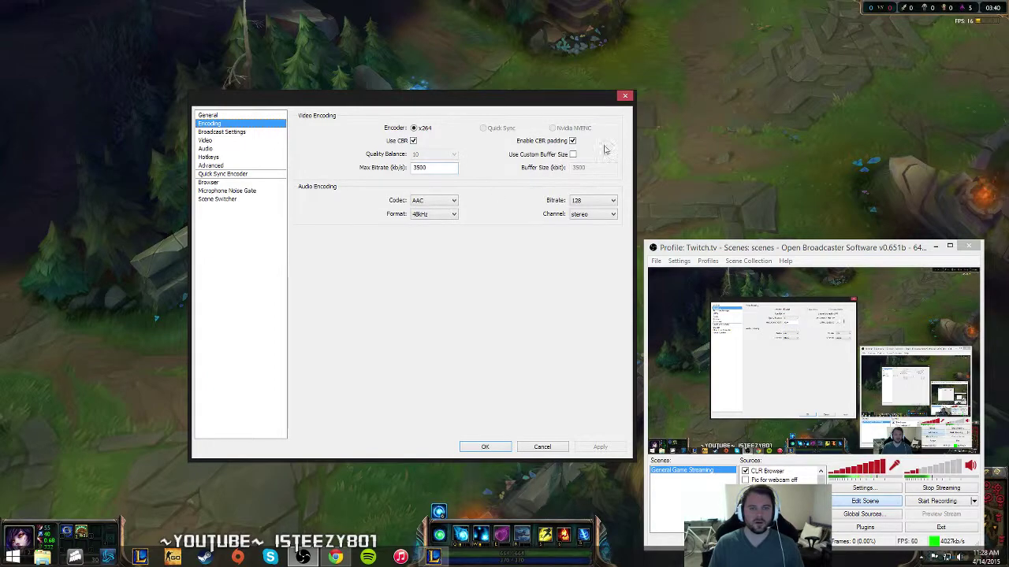
click(236, 133)
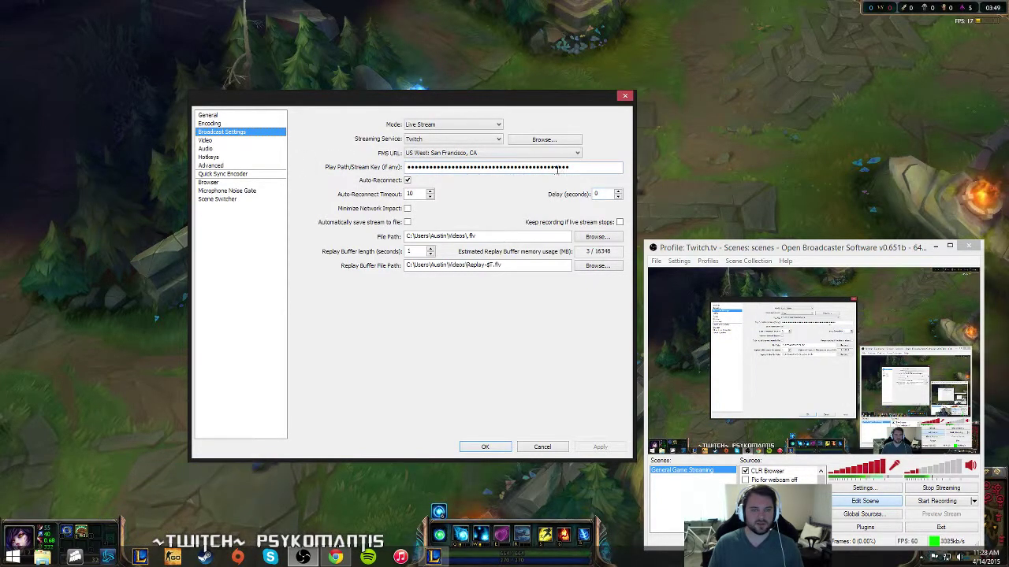
key(Down)
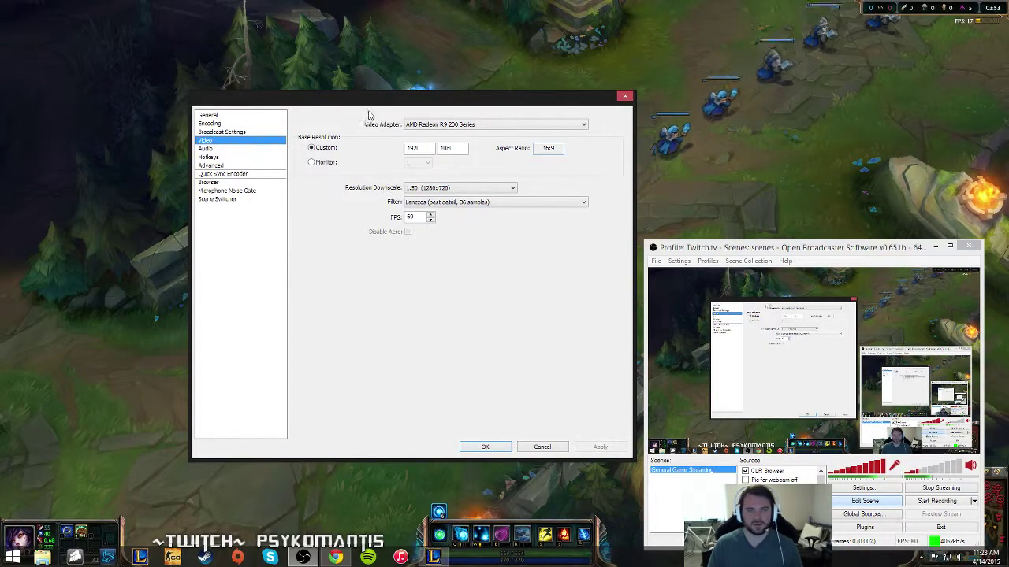
drag(399, 103, 406, 106)
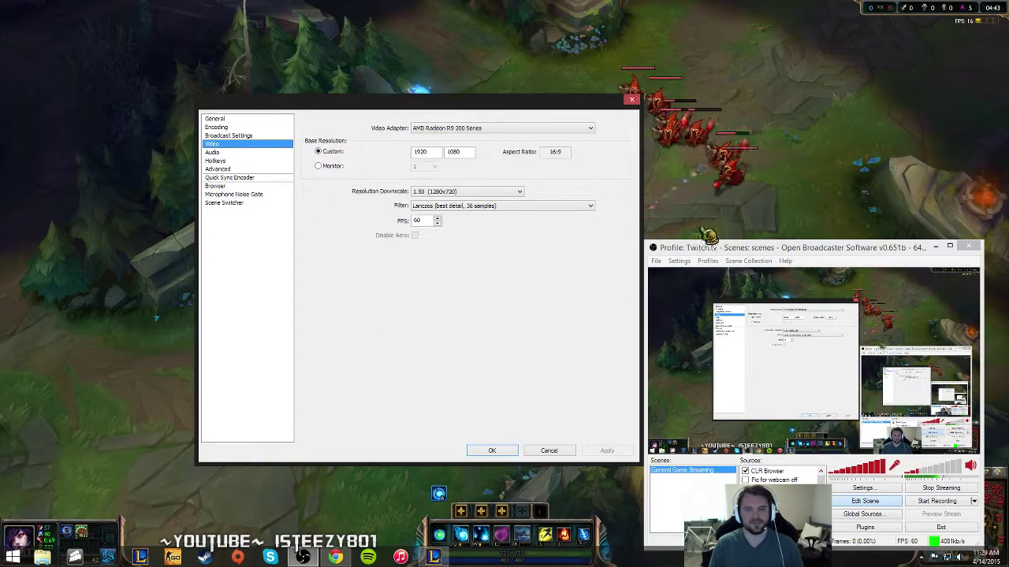
Return to the League of Legends match and fight the enemy minions near the allied tower with attacks and abilities.
click(130, 459)
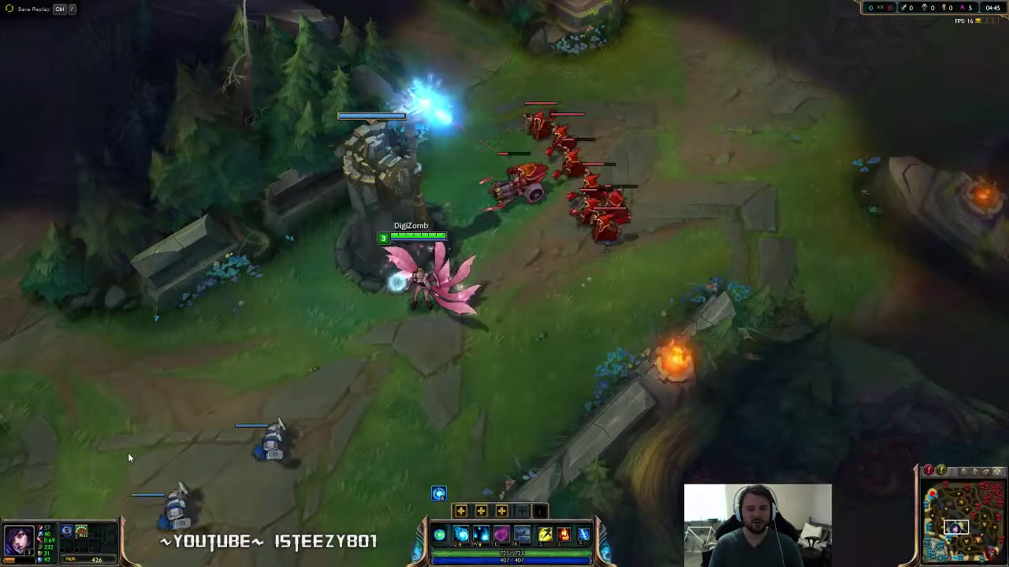
right_click(244, 417)
right_click(668, 213)
right_click(716, 97)
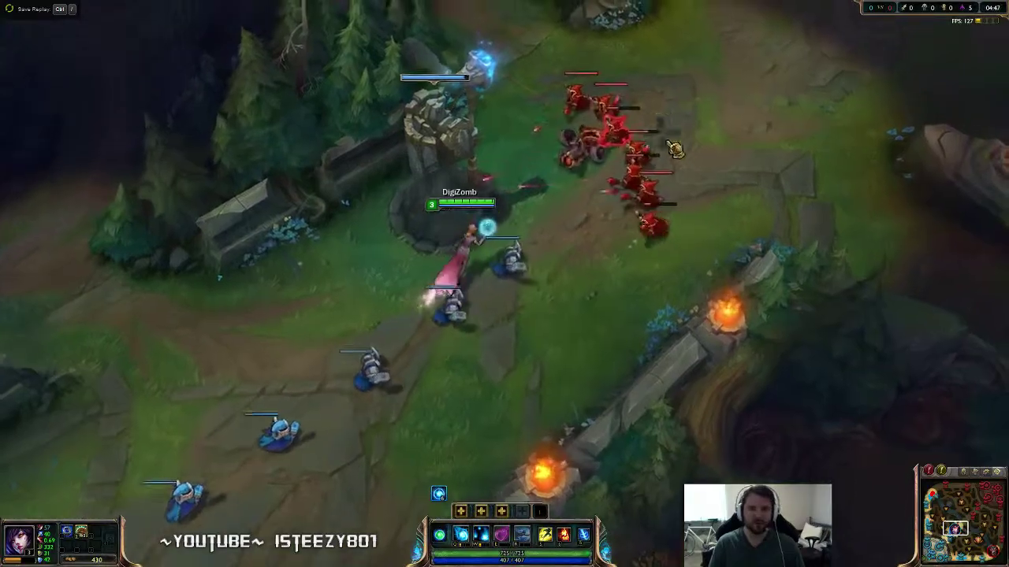
right_click(636, 152)
right_click(334, 329)
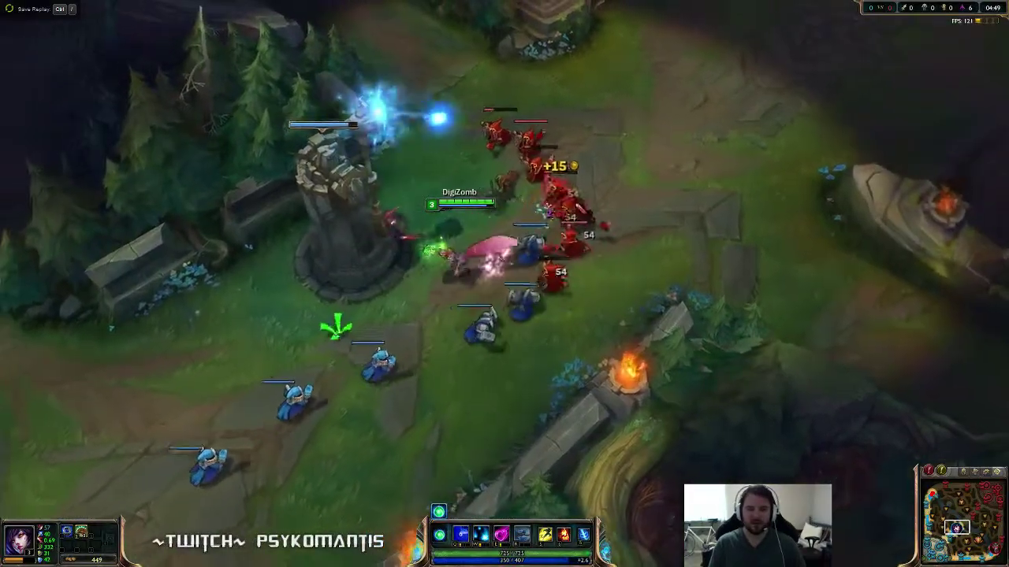
right_click(455, 153)
key(e)
right_click(640, 275)
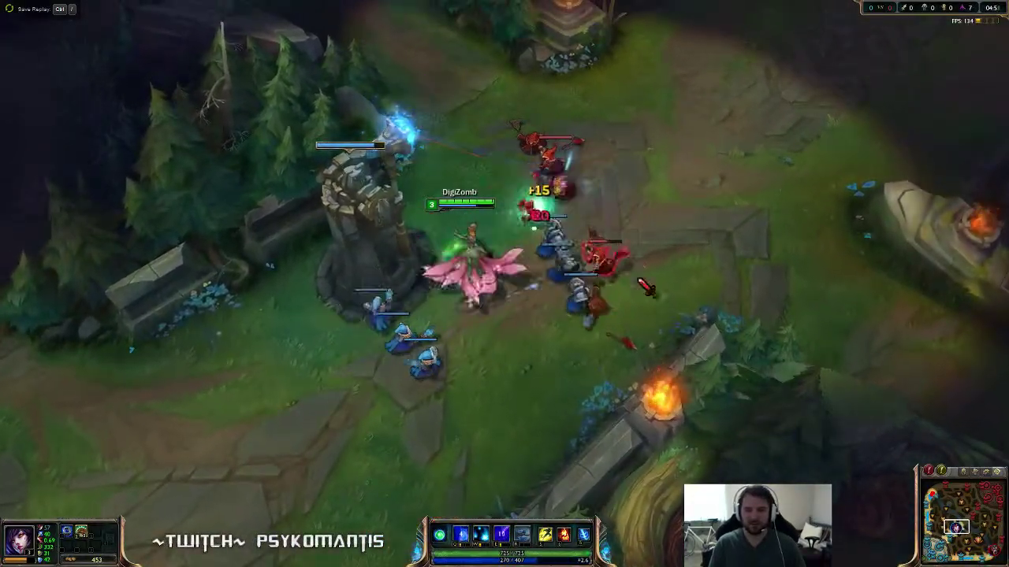
right_click(673, 103)
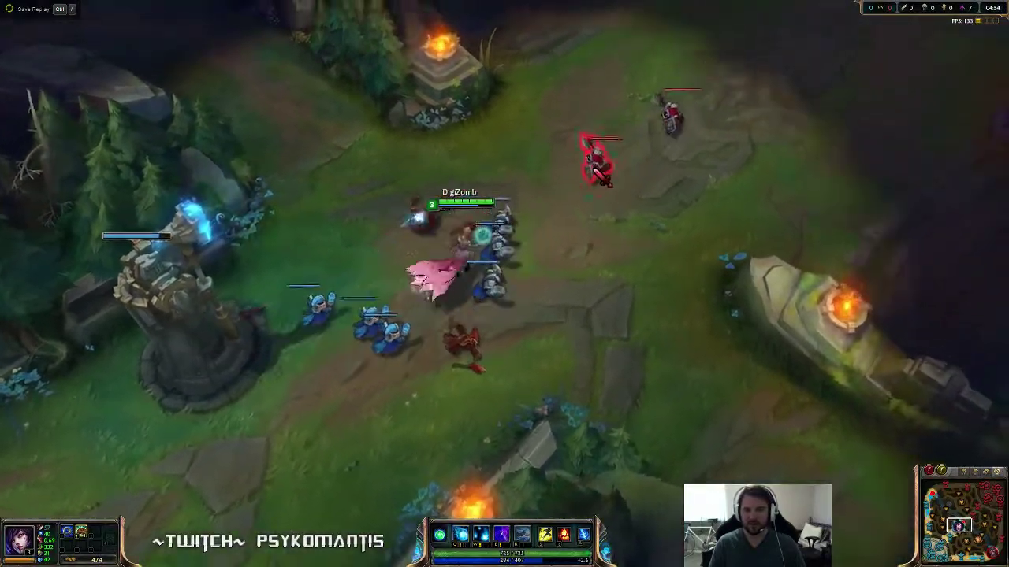
Move the champion around the minion wave in the lane and retreat past the allied tower.
right_click(359, 309)
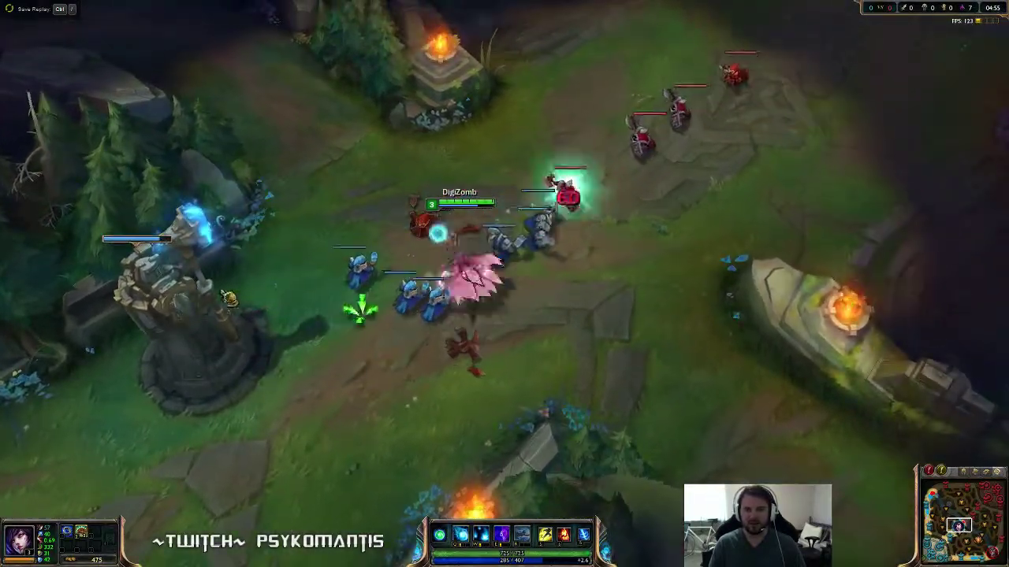
right_click(450, 146)
right_click(654, 271)
right_click(722, 171)
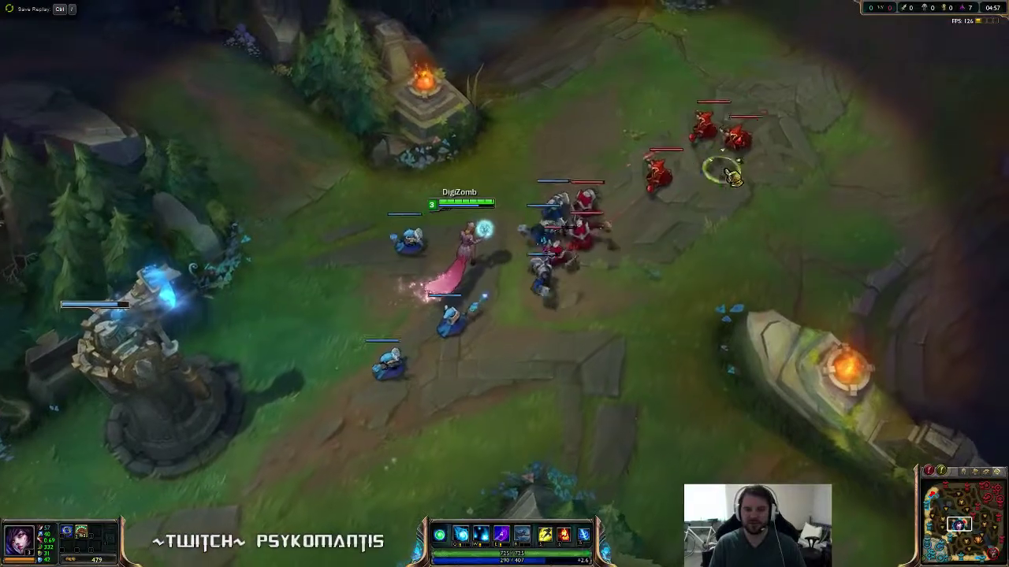
right_click(146, 444)
right_click(139, 462)
right_click(122, 482)
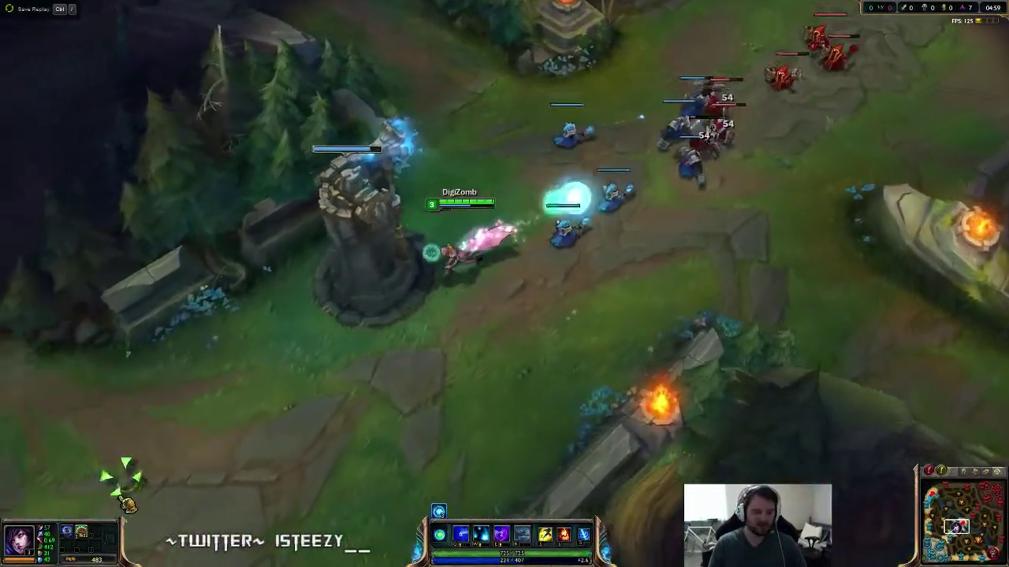
right_click(153, 479)
Switch back to the Open Broadcaster Software settings and examine the audio, hotkey and advanced settings.
key(alt+Tab)
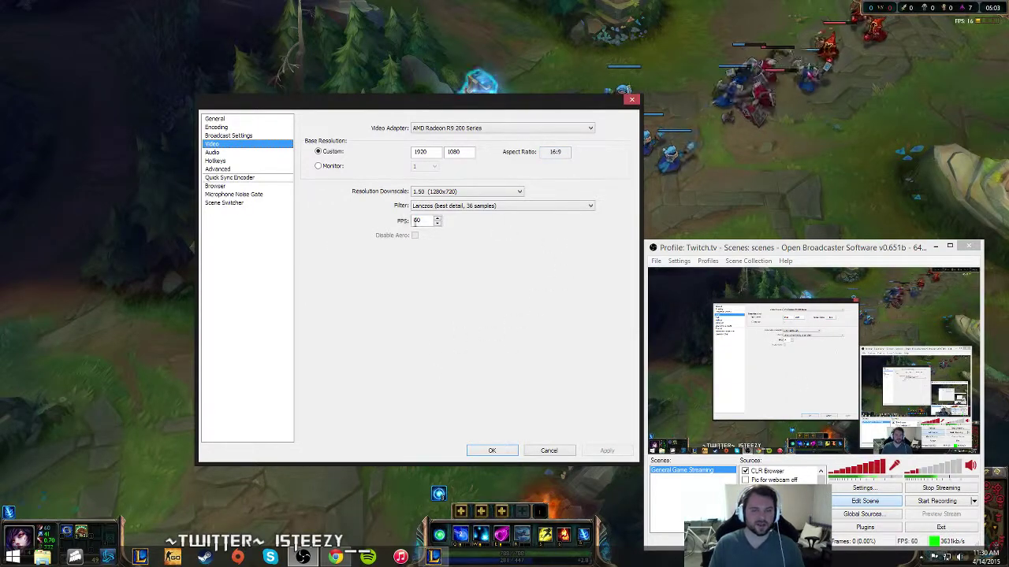
click(213, 153)
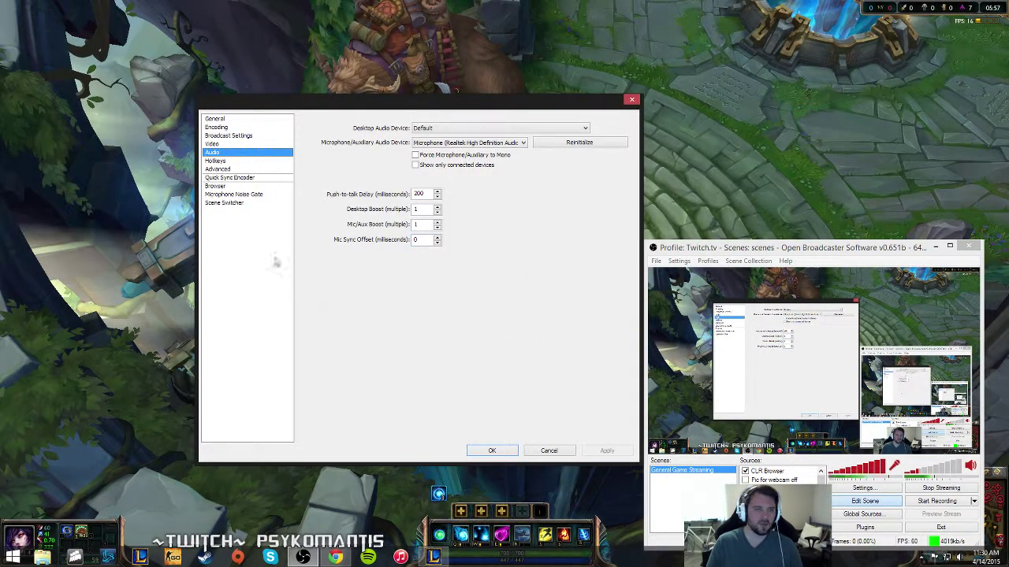
click(246, 160)
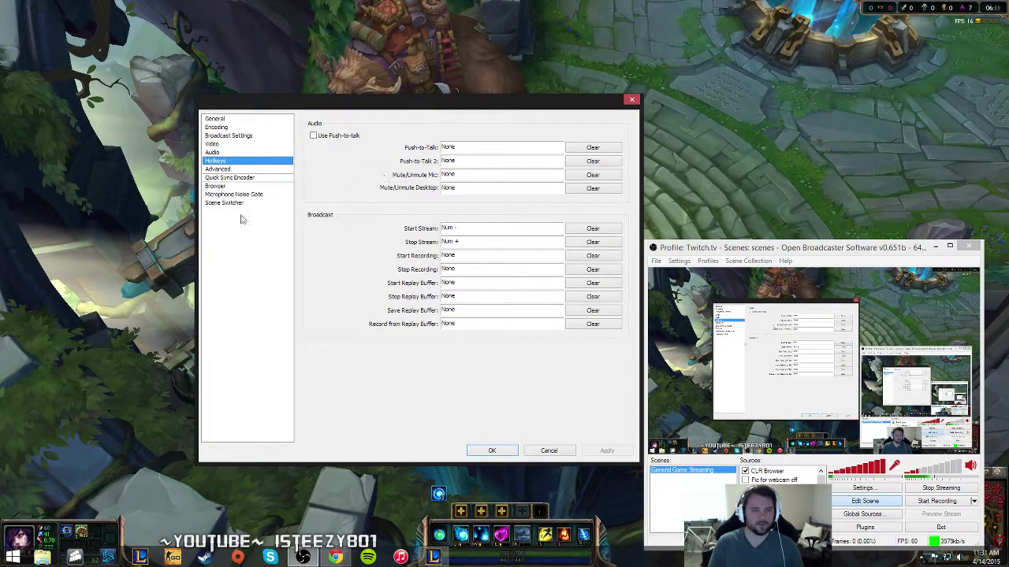
click(216, 169)
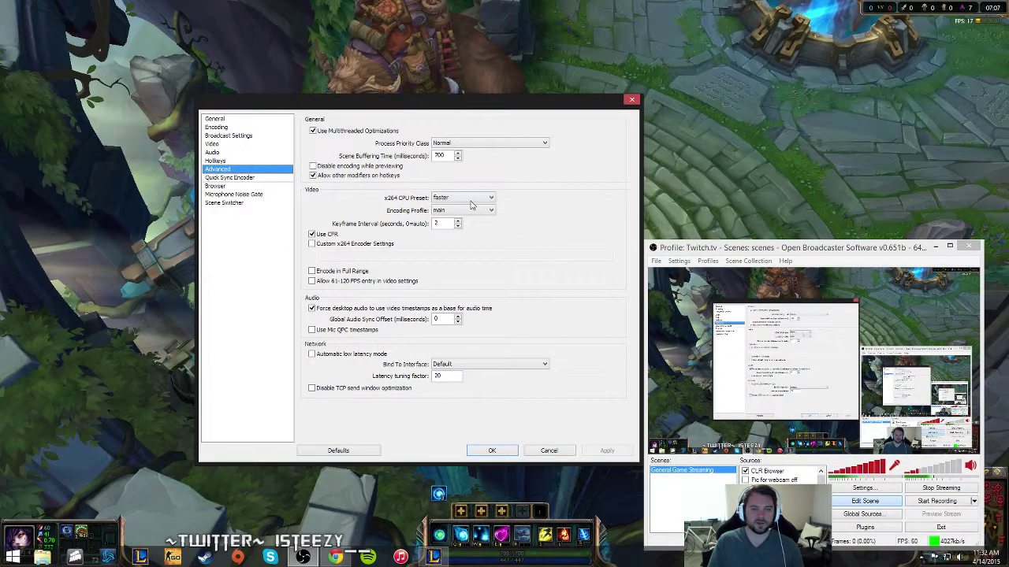
Examine the x264 CPU preset options from ultrafast to slower, keep faster selected, and close the settings window.
mouse_move(484, 206)
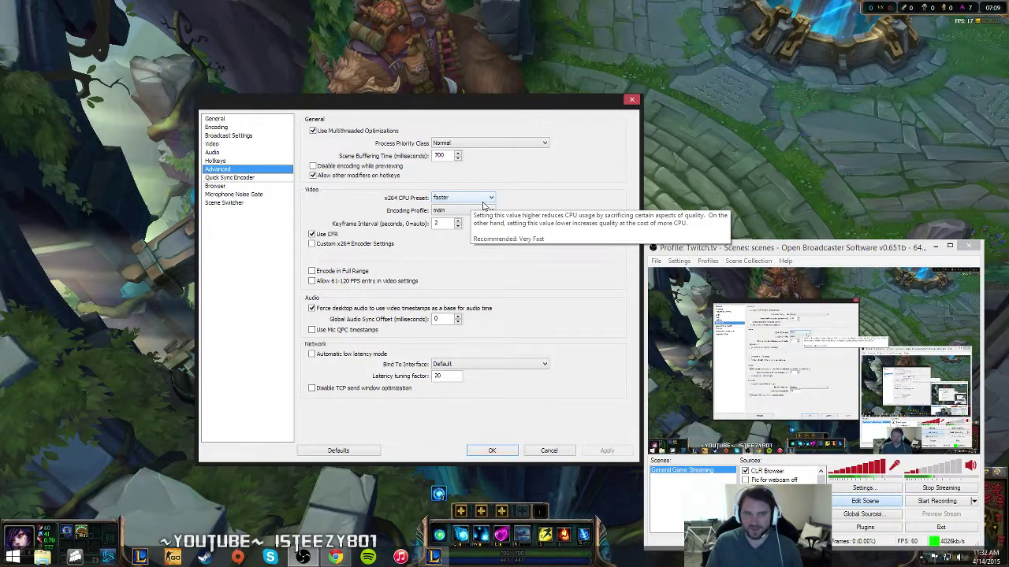
click(484, 203)
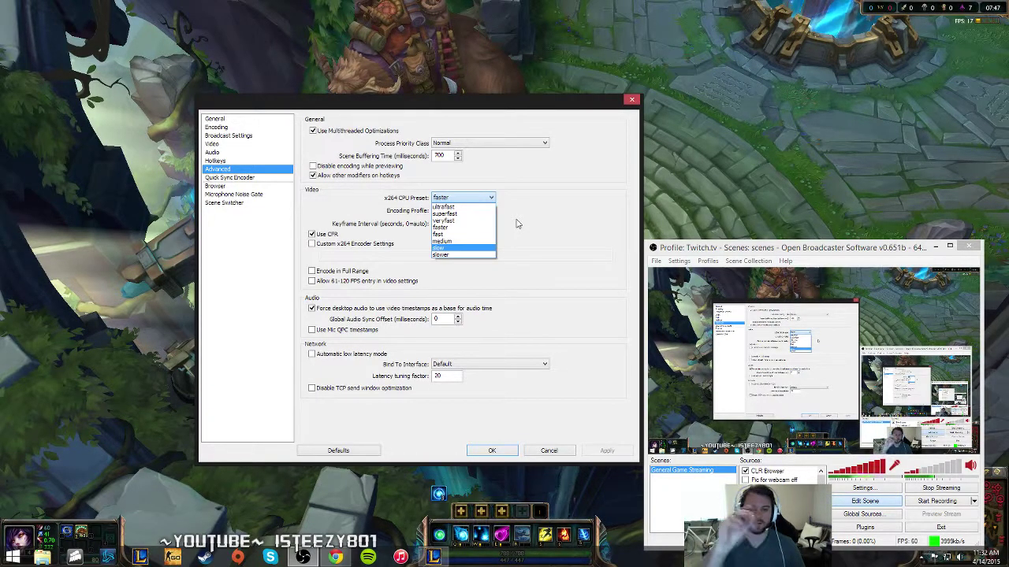
click(442, 227)
click(464, 198)
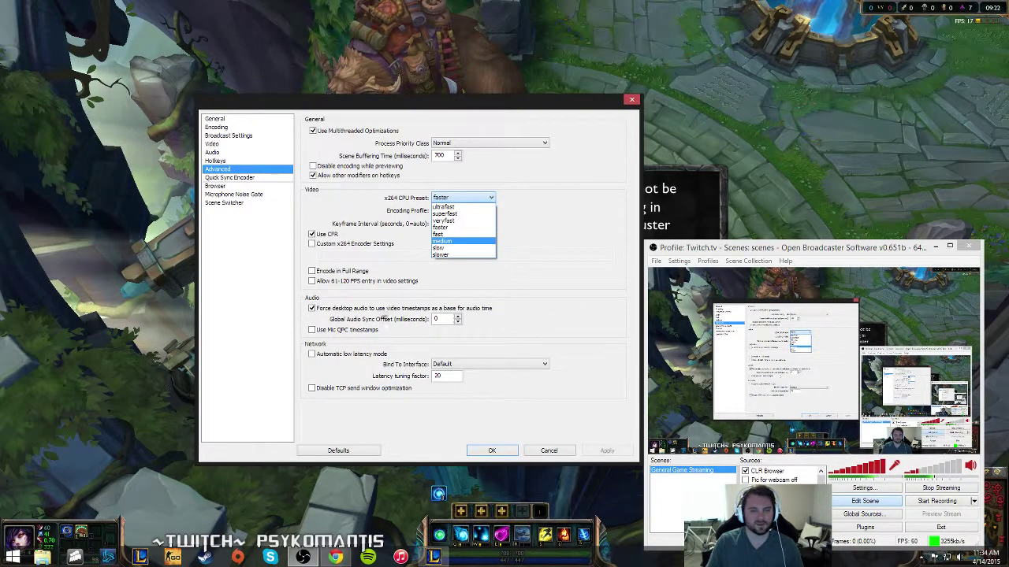
key(Up)
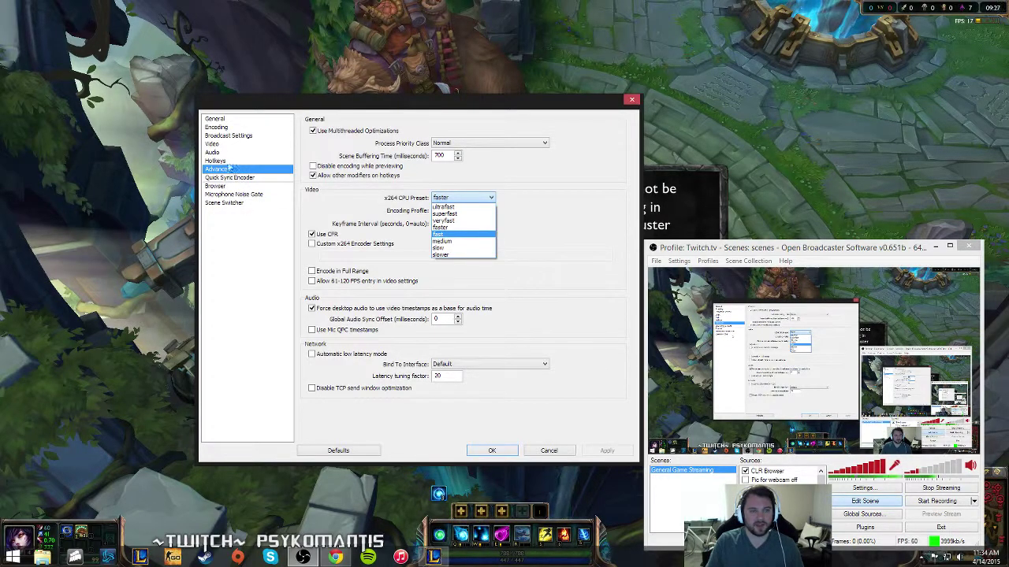
key(Down)
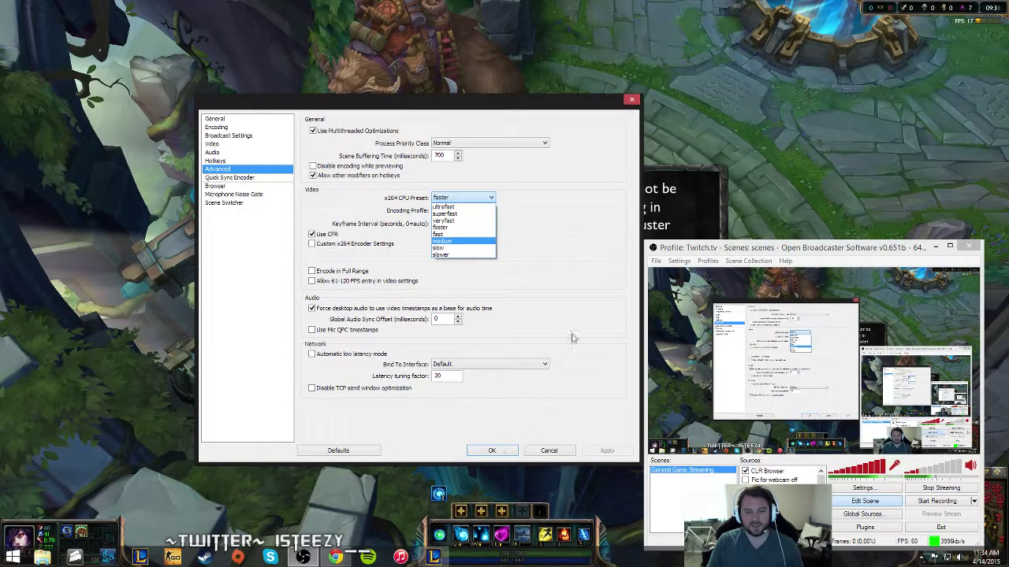
click(634, 100)
click(631, 100)
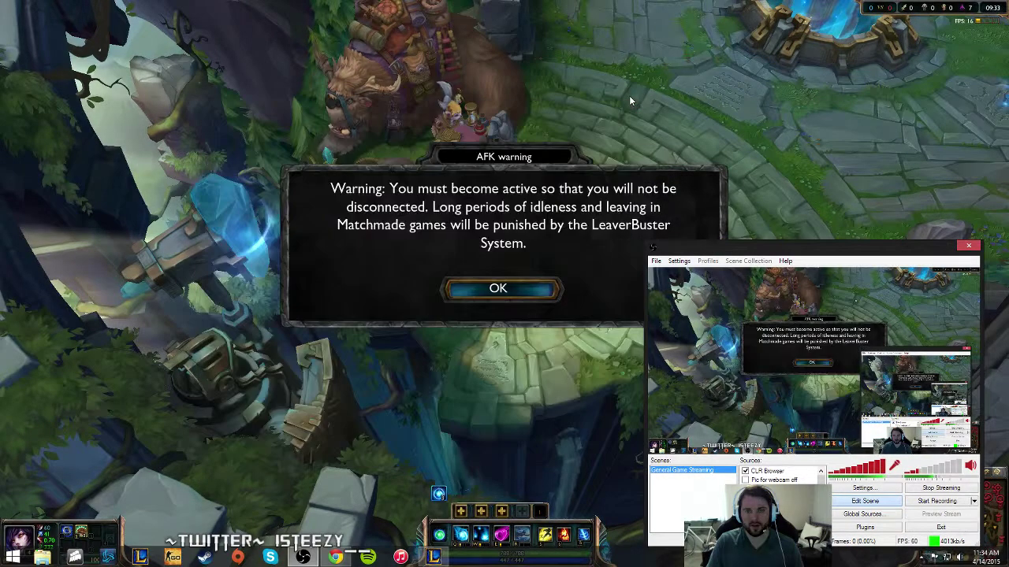
Switch to the League of Legends match, dismiss the AFK warning, and move the champion out of the base platform past the nexus.
click(531, 288)
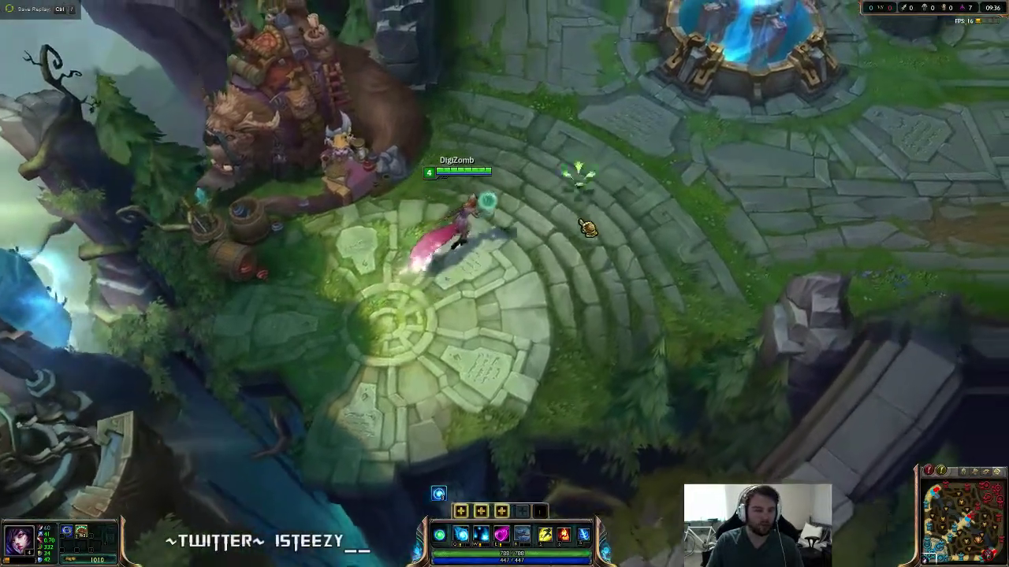
right_click(536, 290)
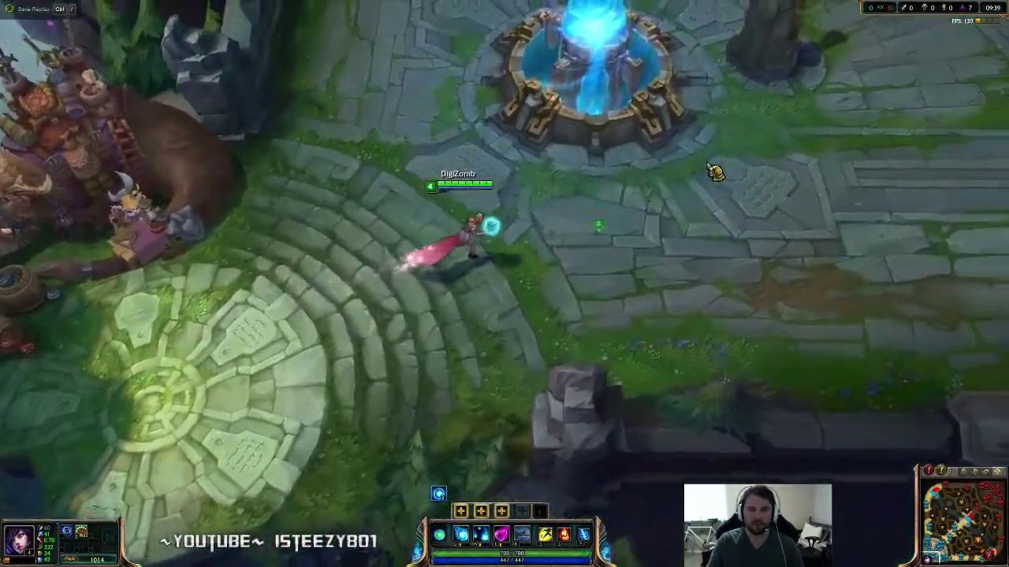
right_click(701, 161)
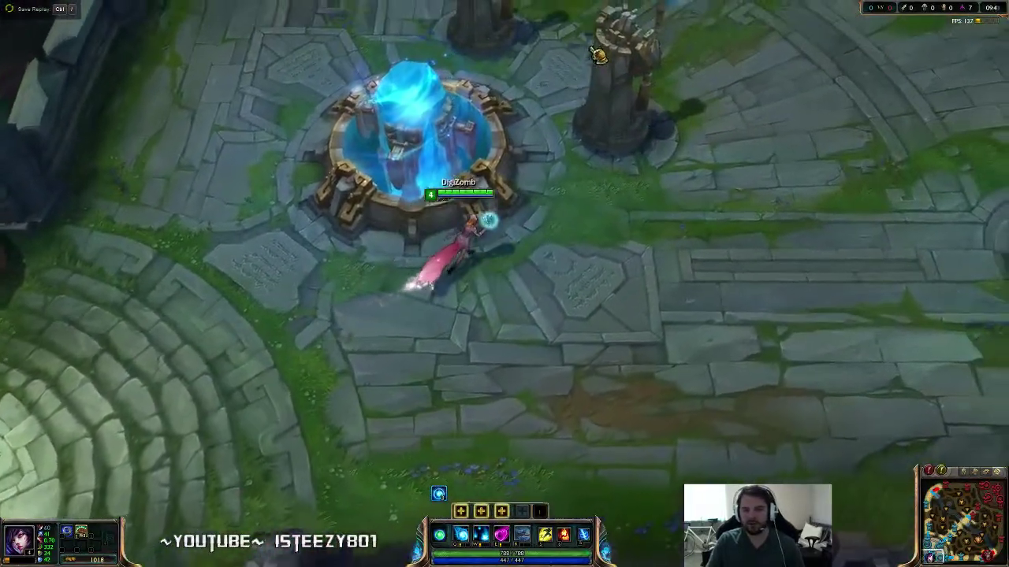
right_click(566, 48)
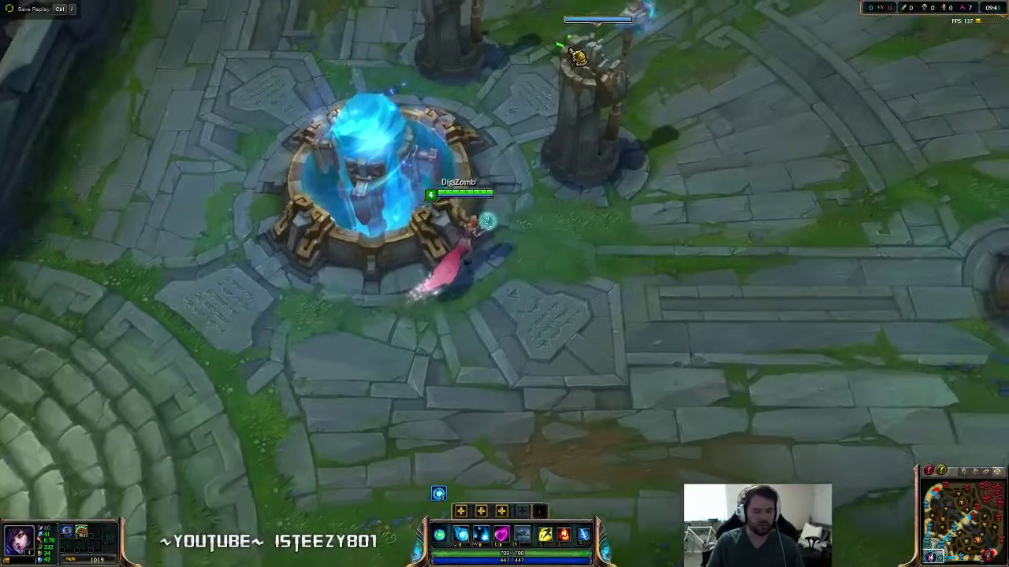
Return to Open Broadcaster Software, open the properties of the CLR Browser source, and reposition the properties window.
key(alt+Tab)
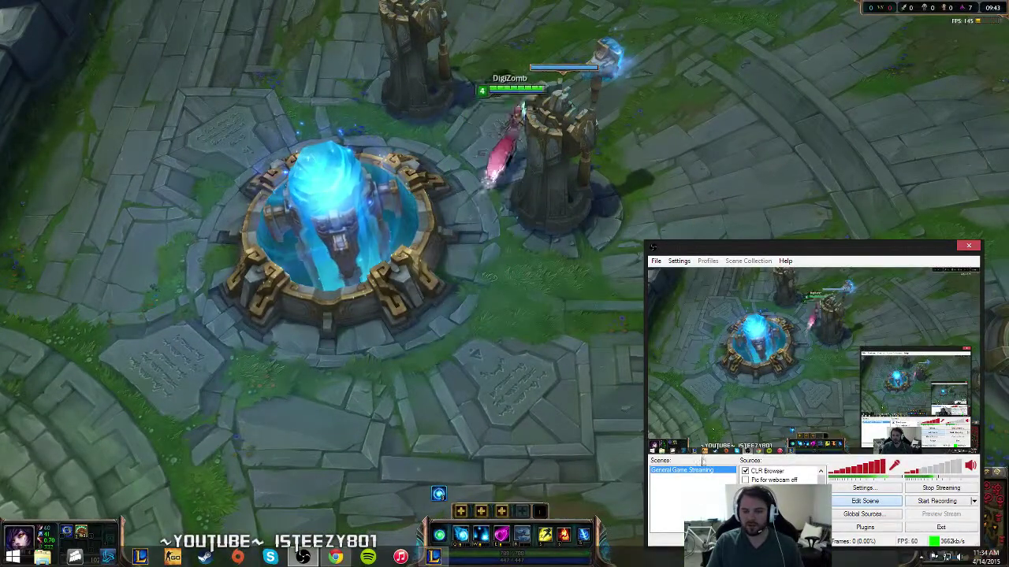
right_click(768, 471)
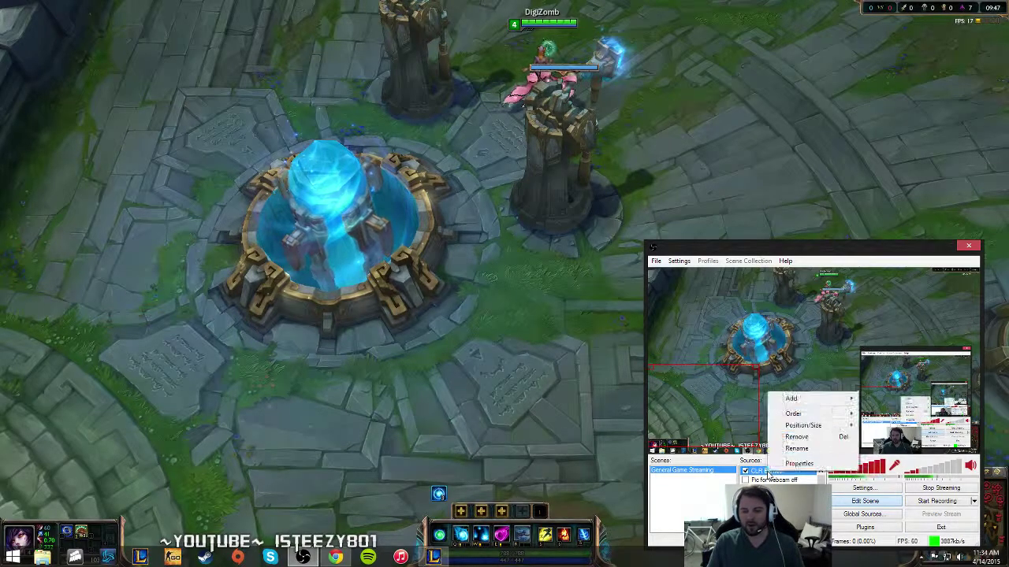
click(796, 465)
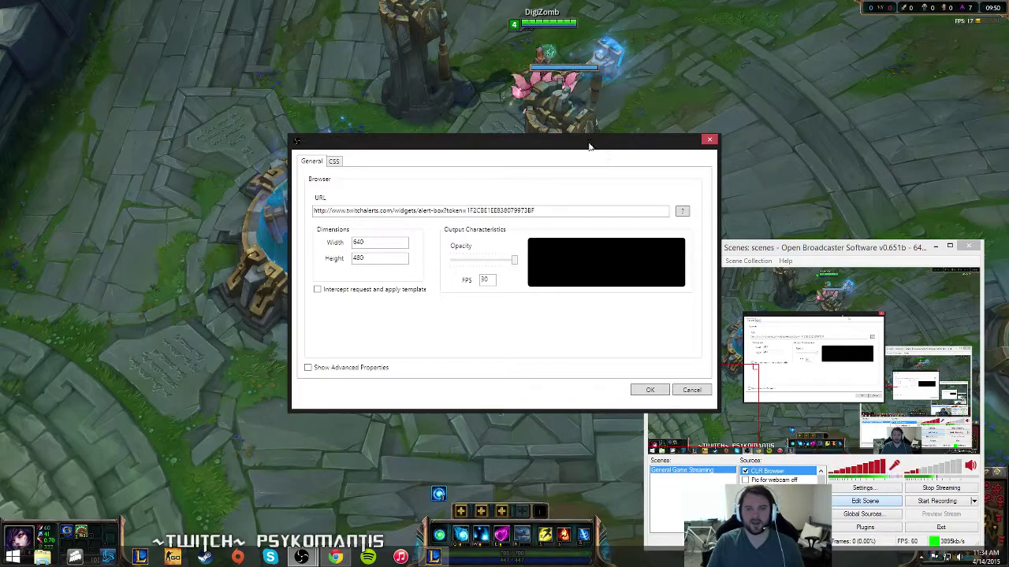
drag(587, 146, 754, 184)
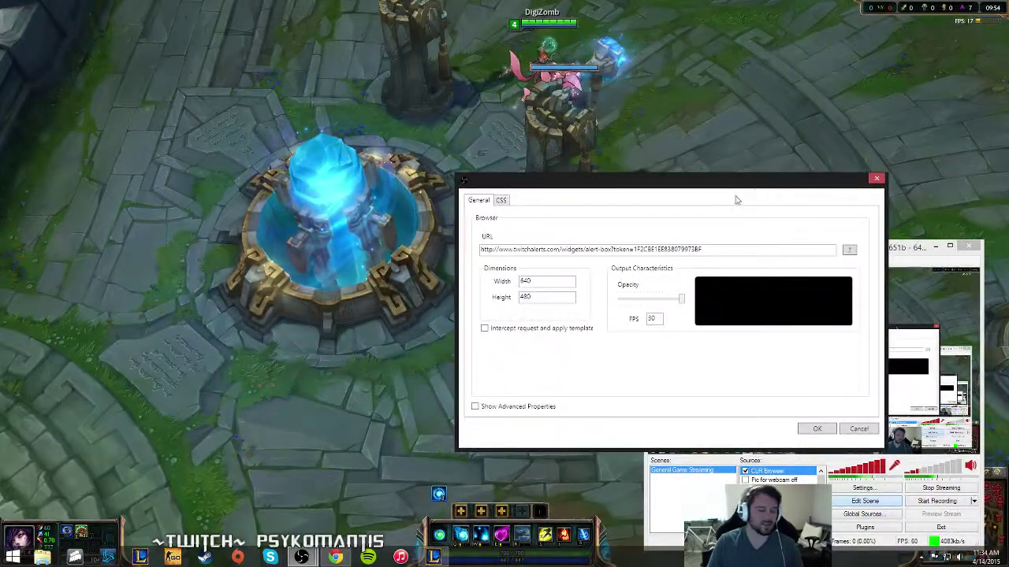
Switch to Chrome and examine the widget URL, alert previews and settings on the TwitchAlerts Alert Box page.
key(alt+Tab)
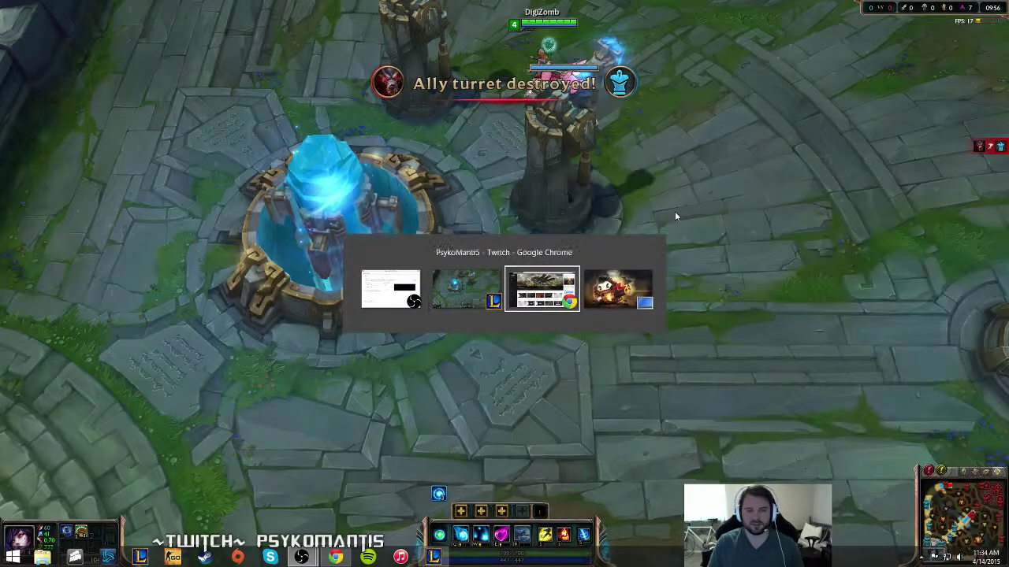
key(alt+Tab)
key(alt+Tab)
key(alt+Tab)
key(alt+Tab)
key(alt+Tab)
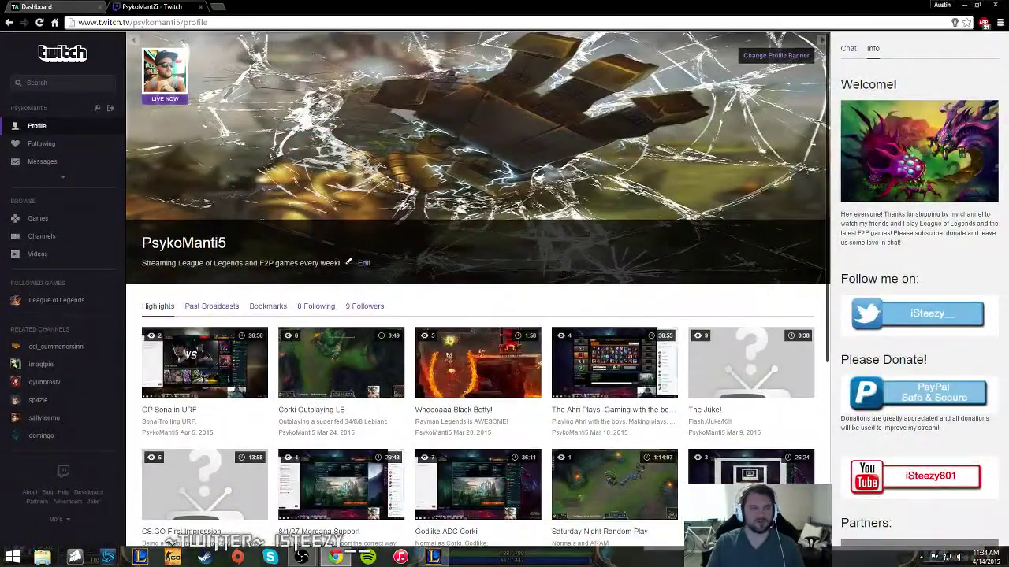
click(93, 7)
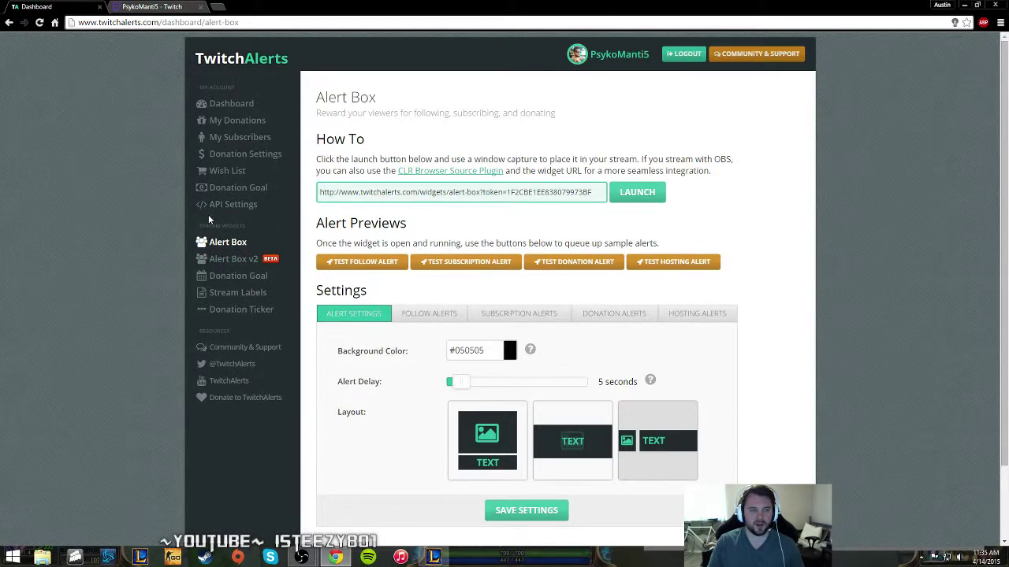
scroll(416, 474, down, 1)
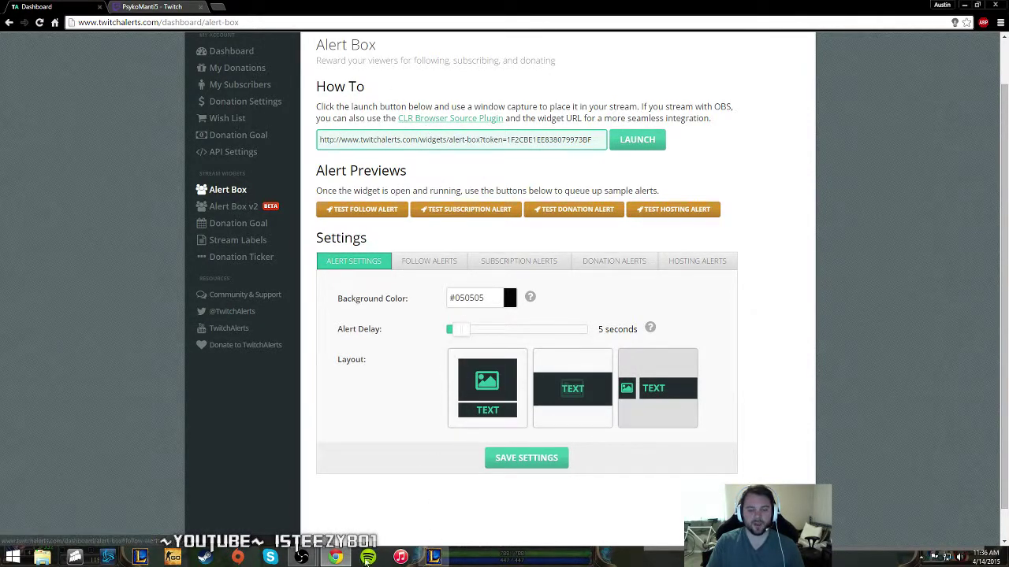
Bring the CLR Browser source's properties window back to the front over Chrome and close it without changes.
click(282, 502)
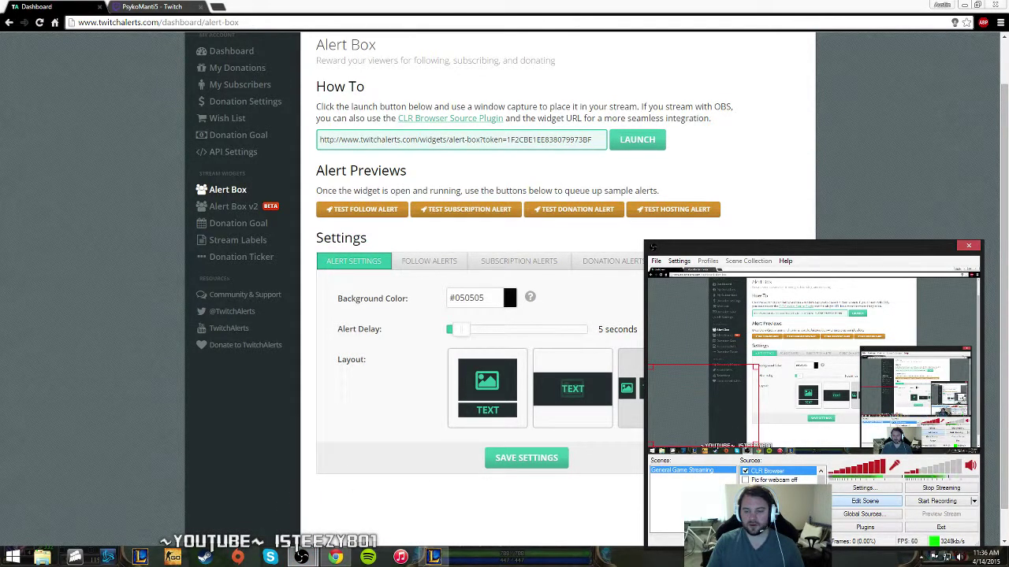
mouse_move(301, 556)
click(358, 525)
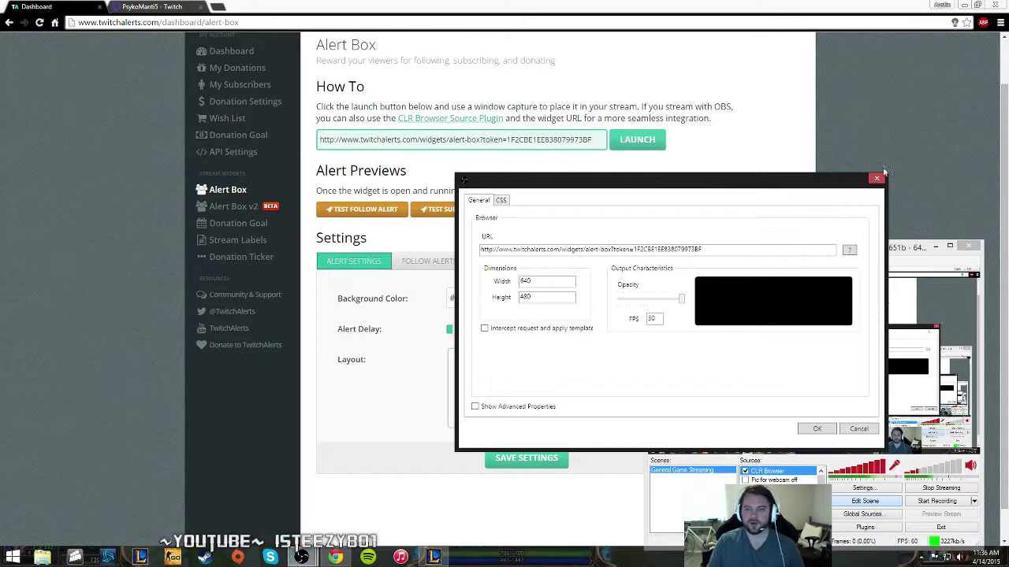
click(885, 176)
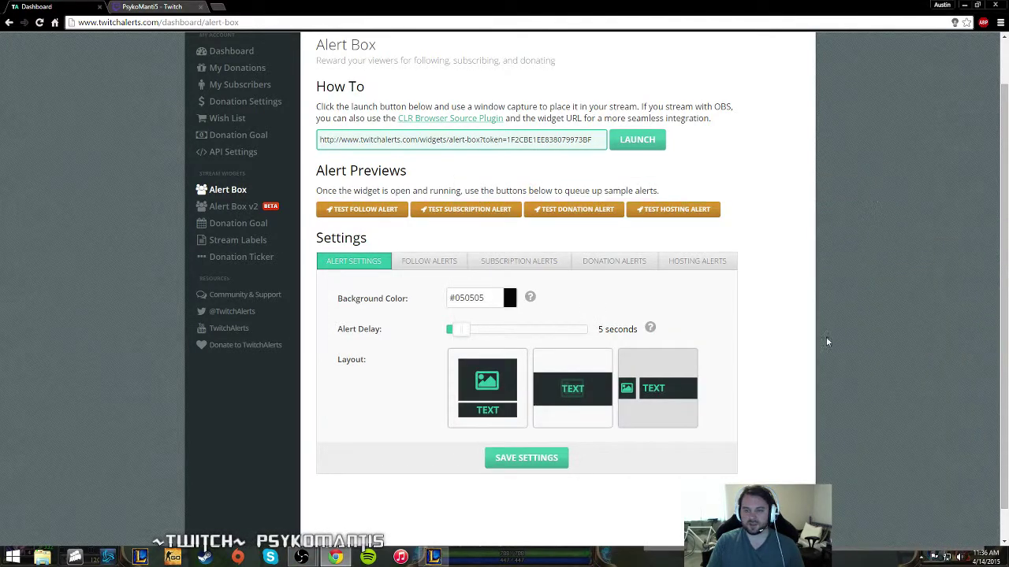
click(397, 505)
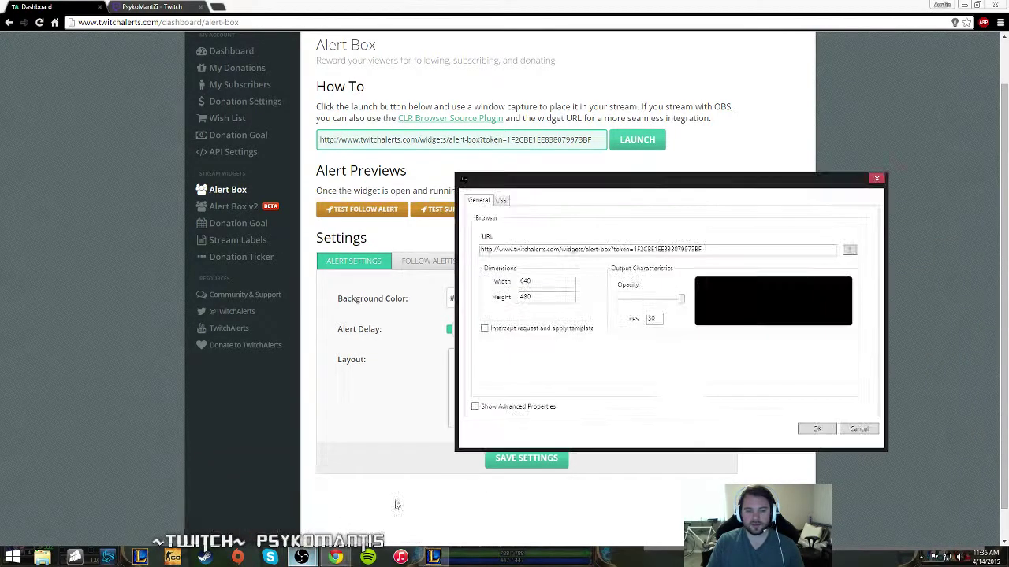
click(876, 179)
Locate the CLR Browser type among the sources to add, and review the existing CLR Browser source's URL and dimensions without changing them.
scroll(775, 474, down, 2)
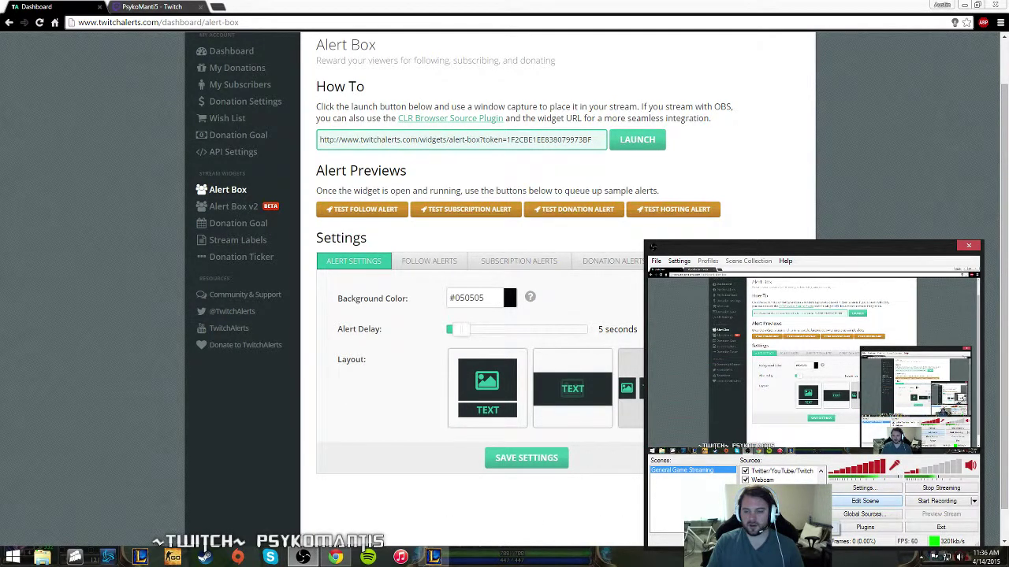
right_click(834, 524)
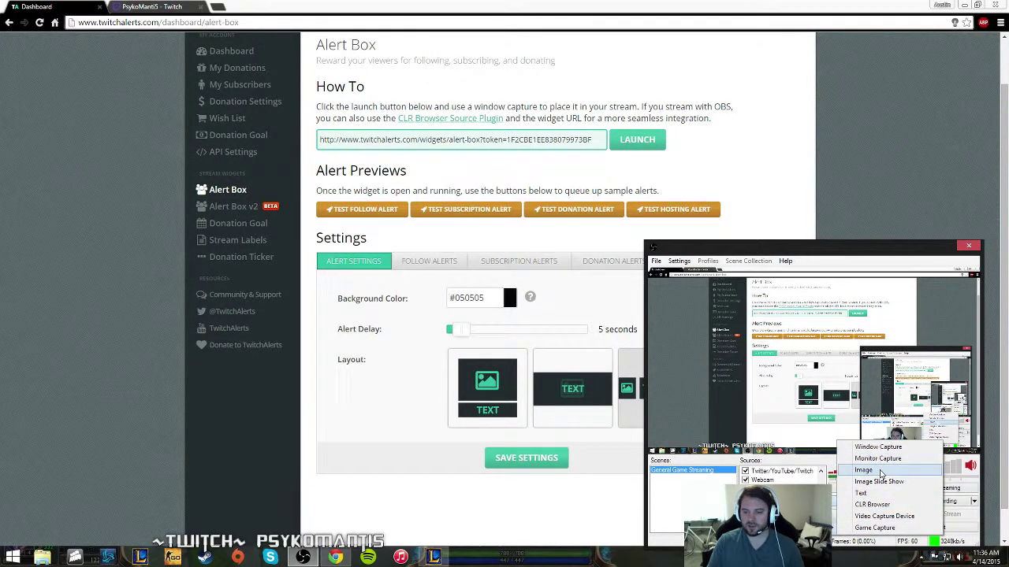
click(872, 504)
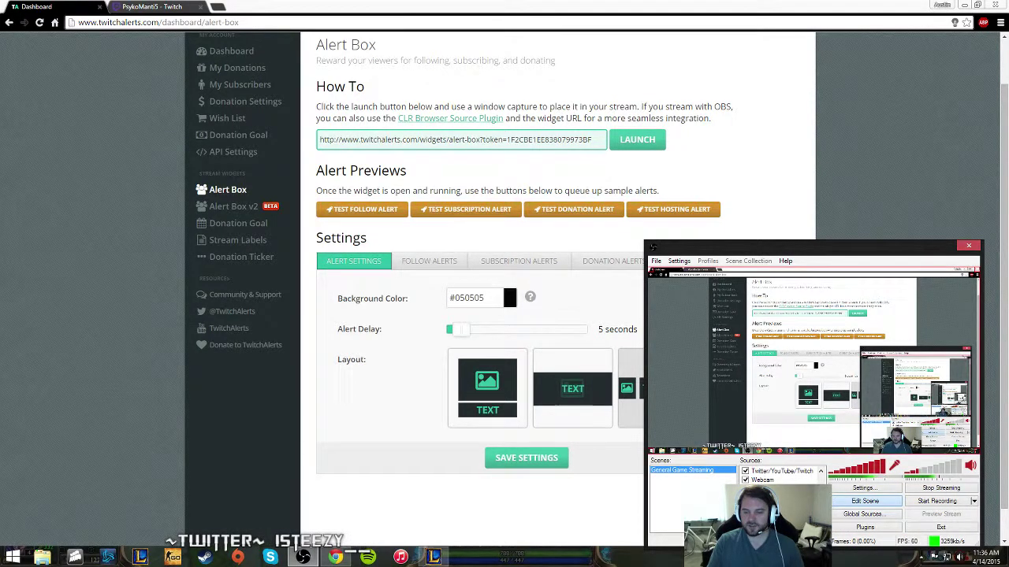
right_click(794, 387)
click(875, 465)
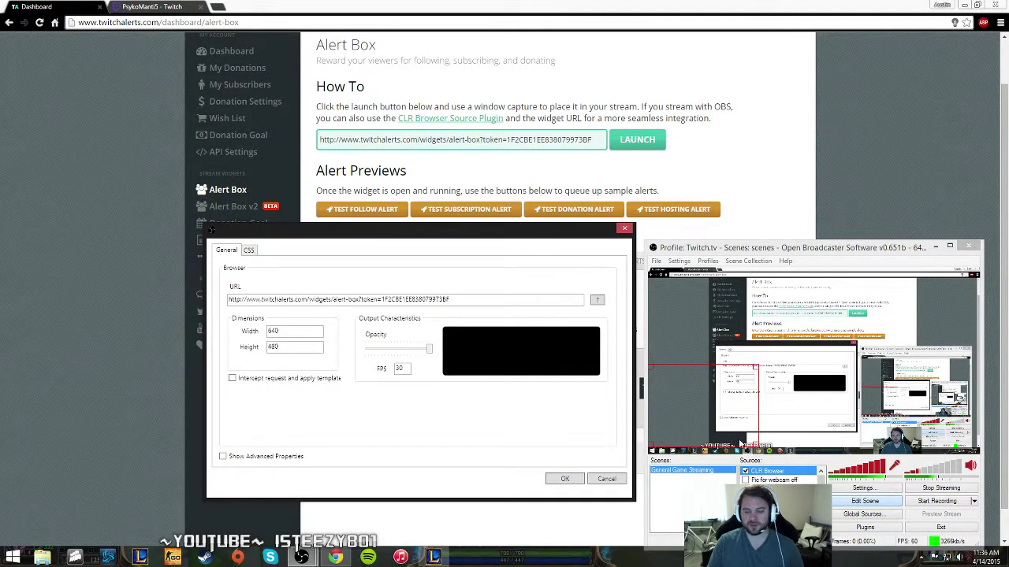
click(605, 479)
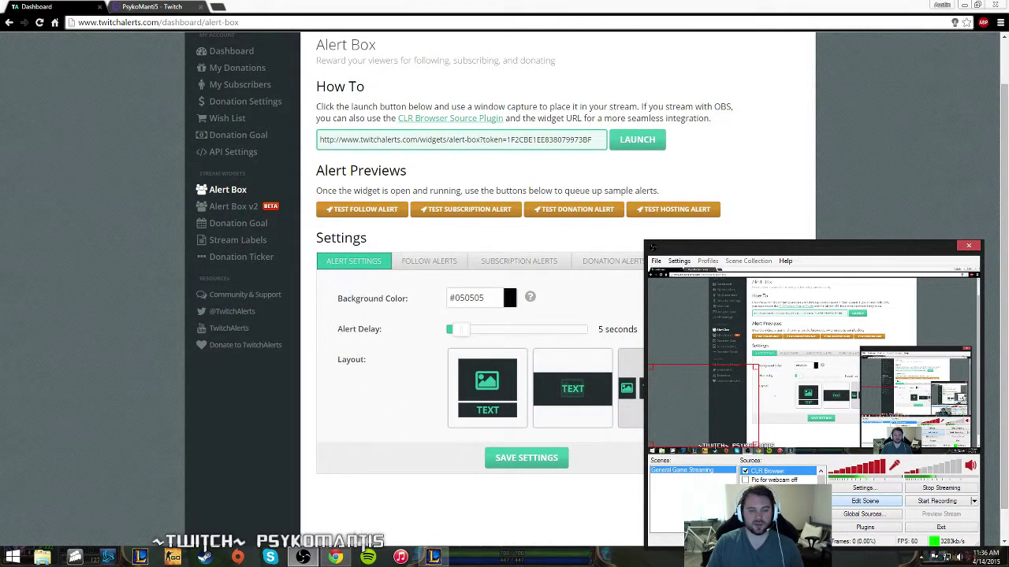
Send a test follow alert from the TwitchAlerts Alert Box page.
click(377, 210)
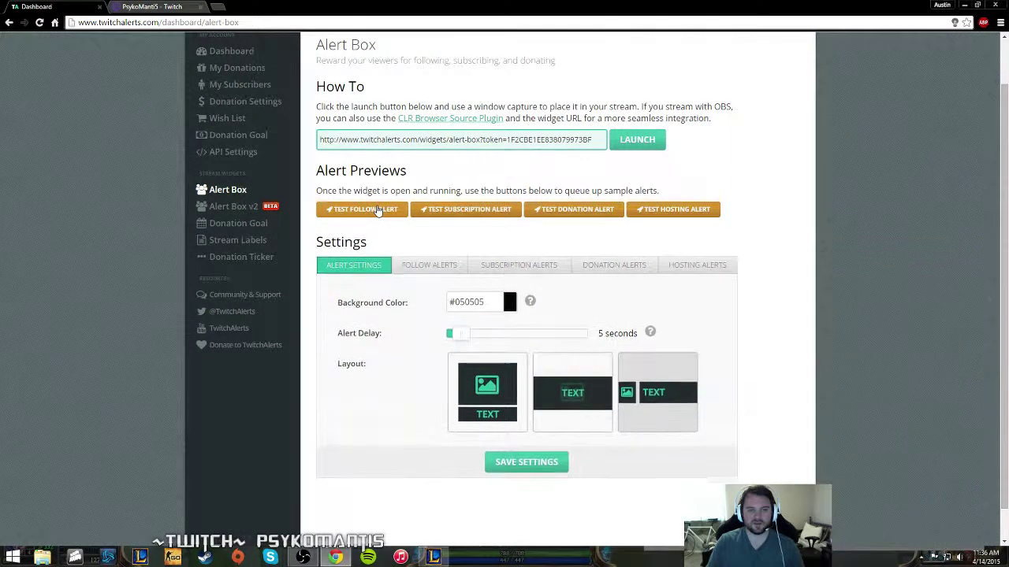
Switch to the running League of Legends match and move the champion from the base up the middle lane to the minion fight.
click(434, 557)
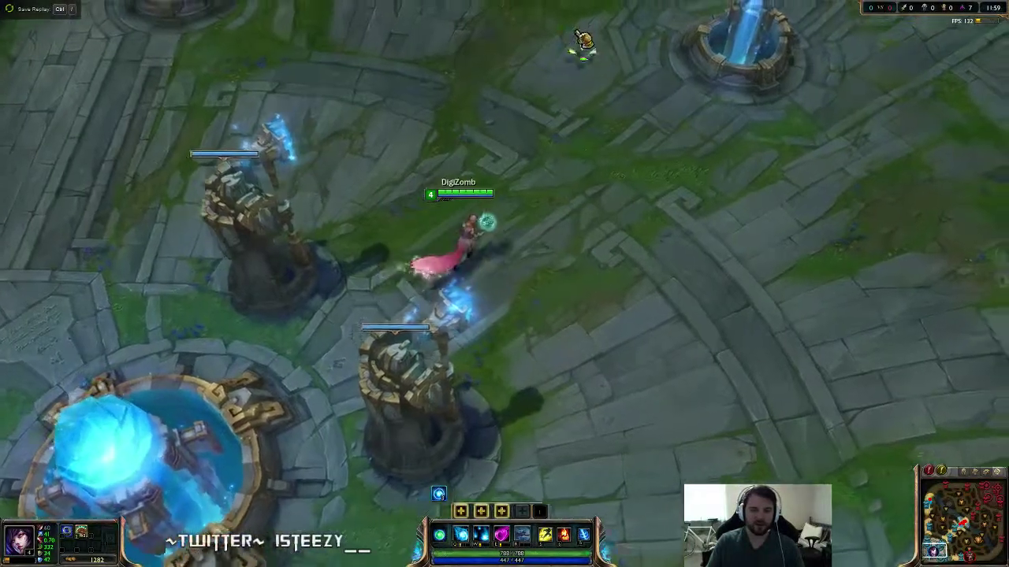
right_click(552, 50)
right_click(596, 45)
right_click(727, 44)
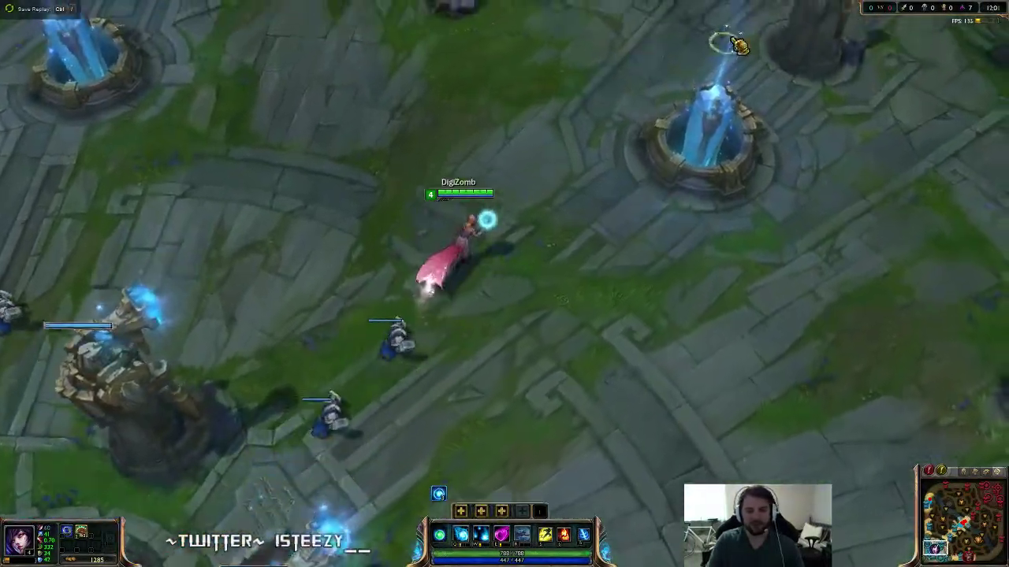
right_click(513, 40)
right_click(641, 34)
right_click(819, 64)
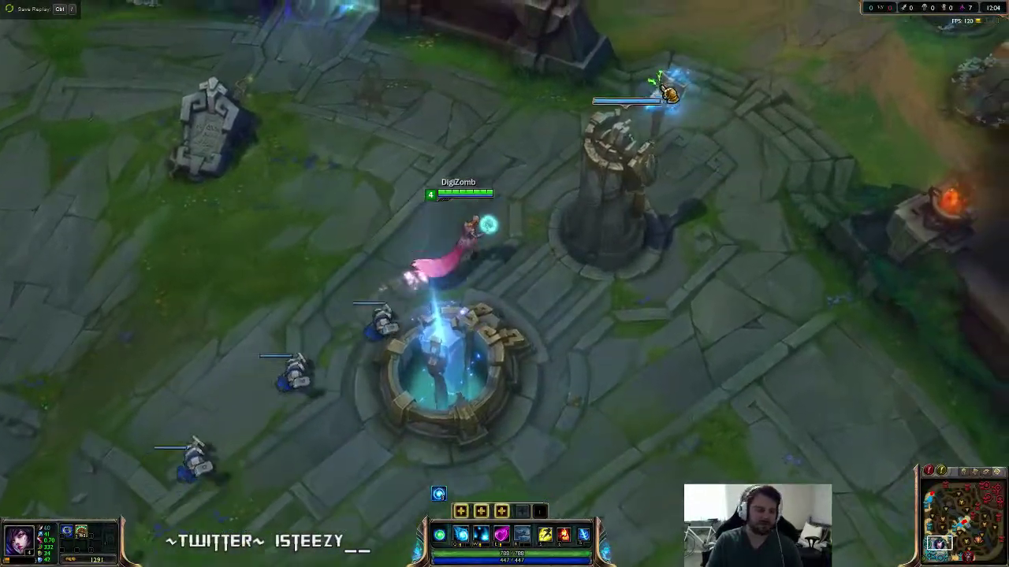
right_click(676, 99)
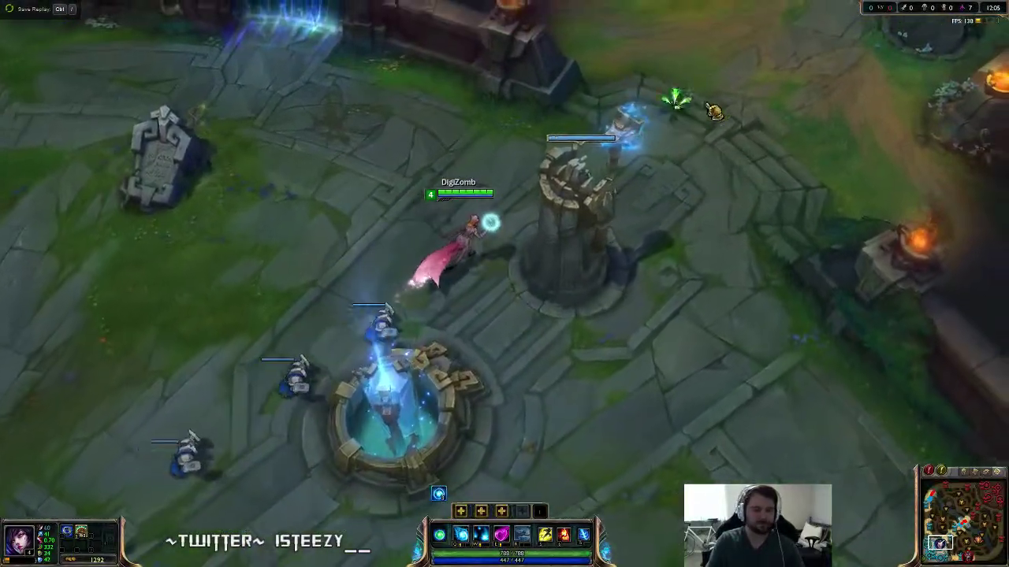
right_click(704, 43)
right_click(769, 32)
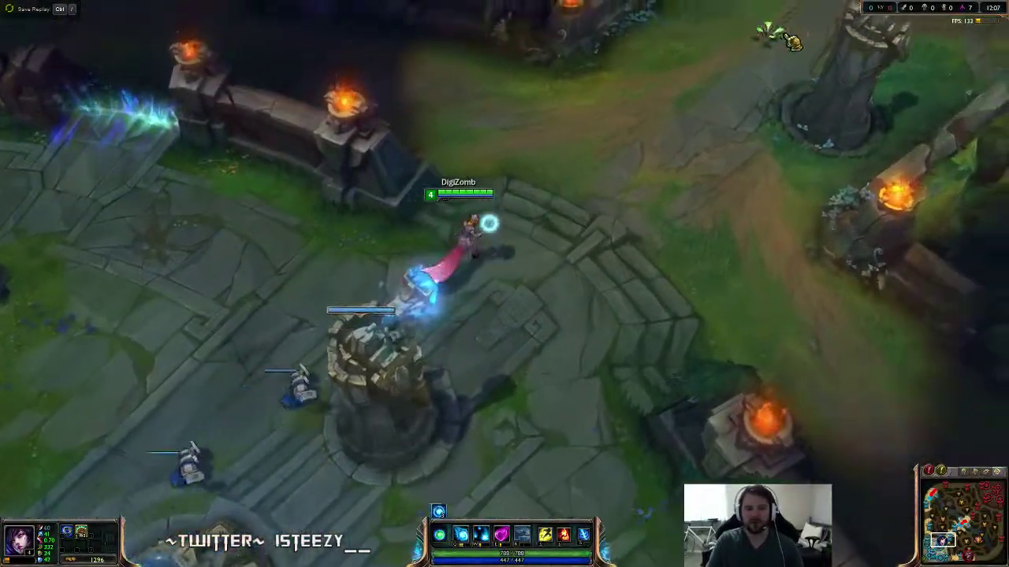
right_click(844, 26)
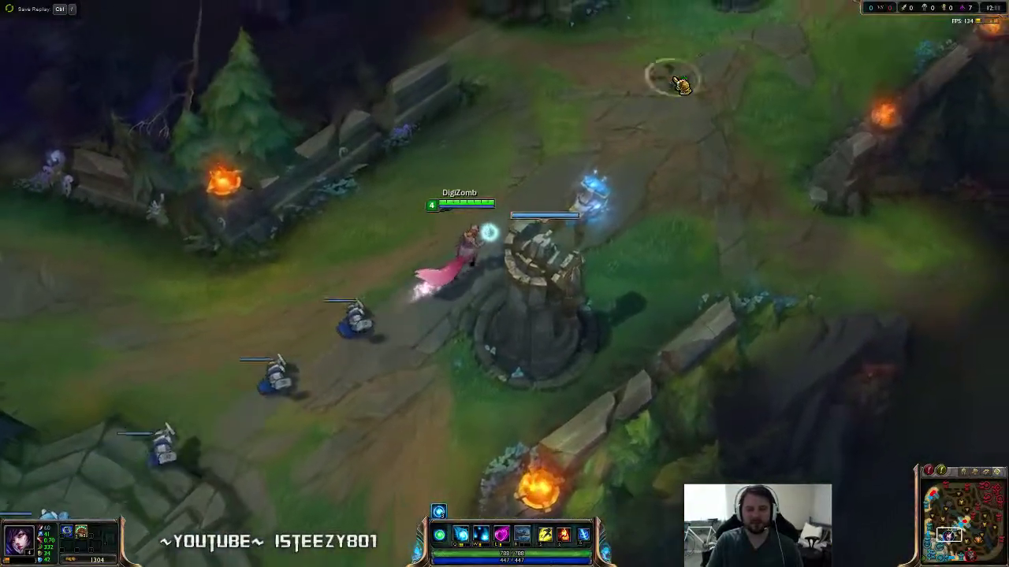
right_click(682, 87)
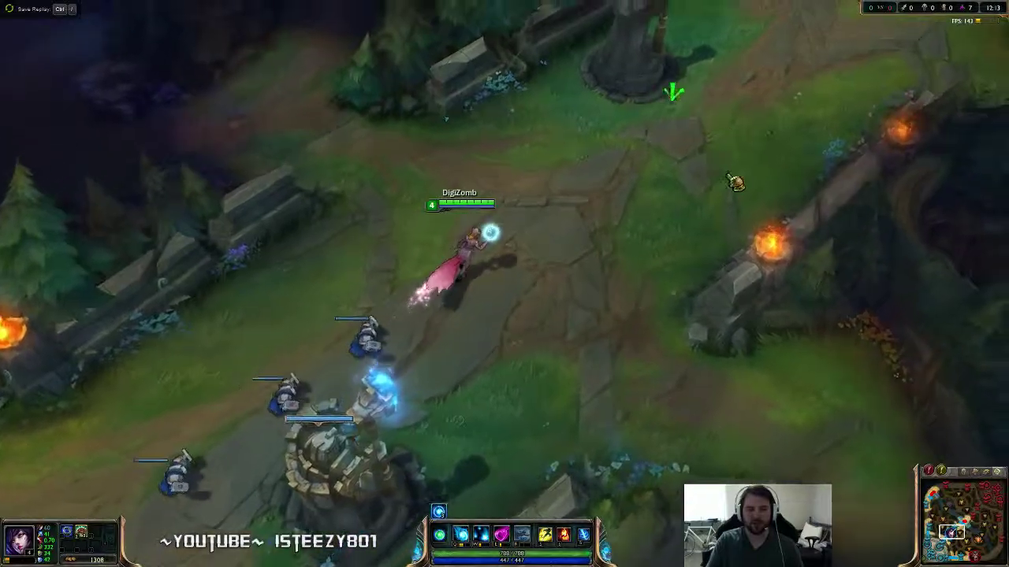
right_click(792, 118)
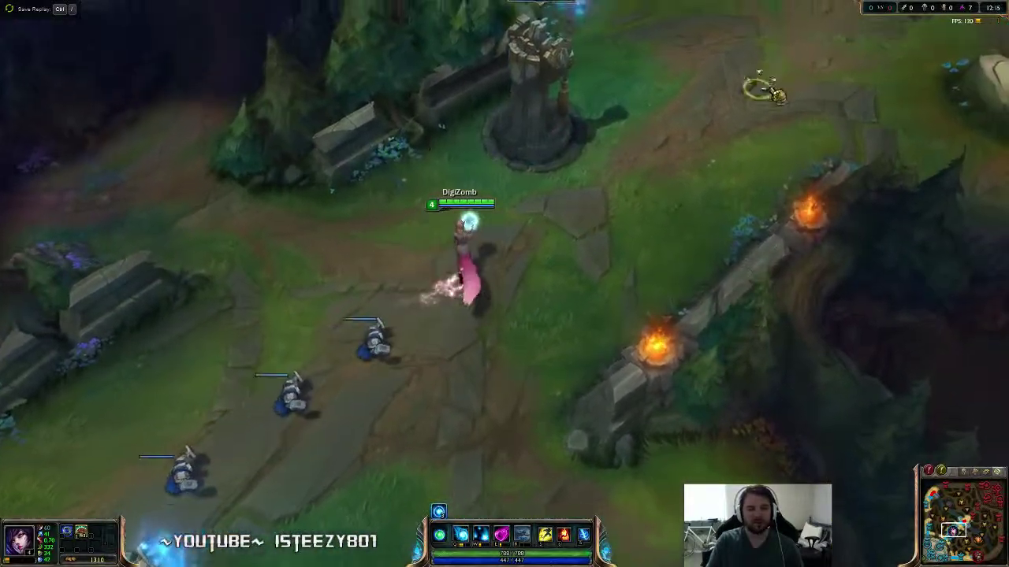
right_click(763, 88)
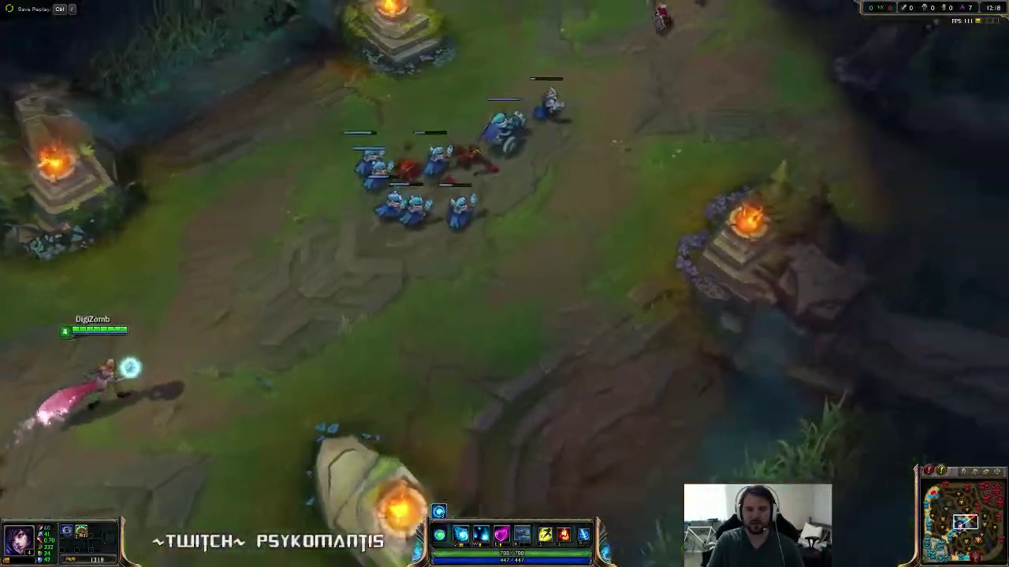
right_click(733, 81)
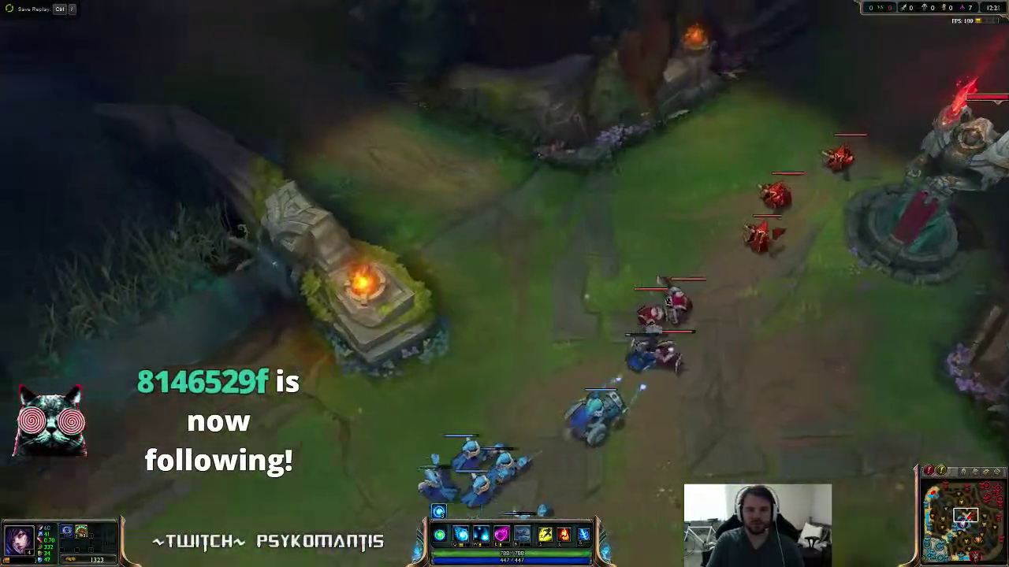
Center the camera on the champion and attack the red minions in the middle lane.
key(space)
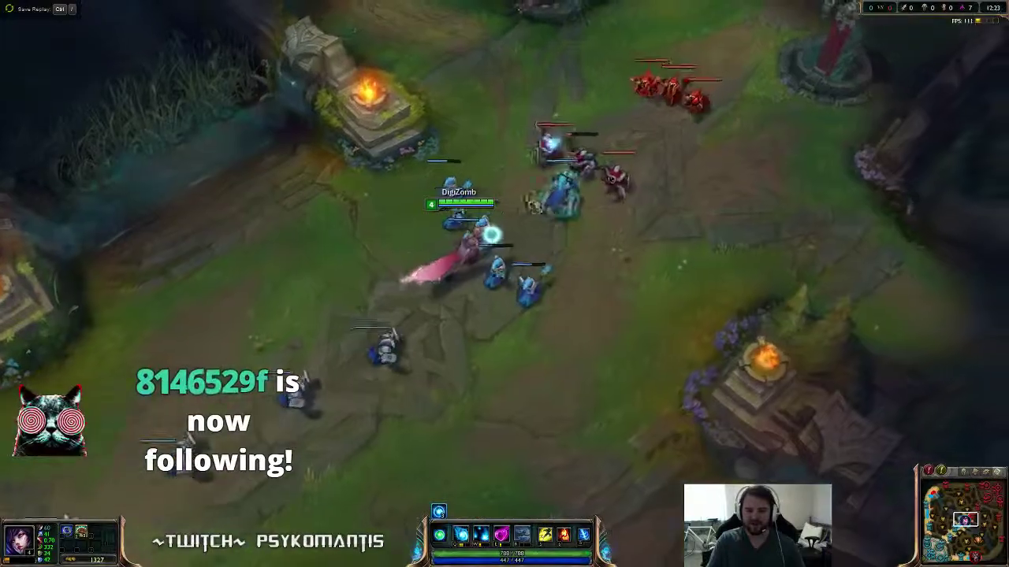
right_click(163, 148)
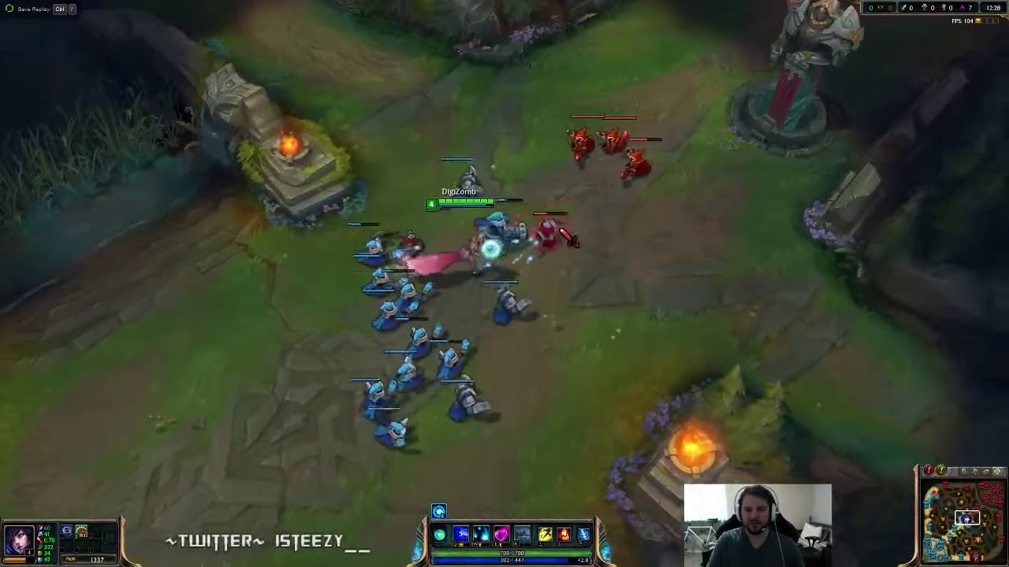
right_click(566, 236)
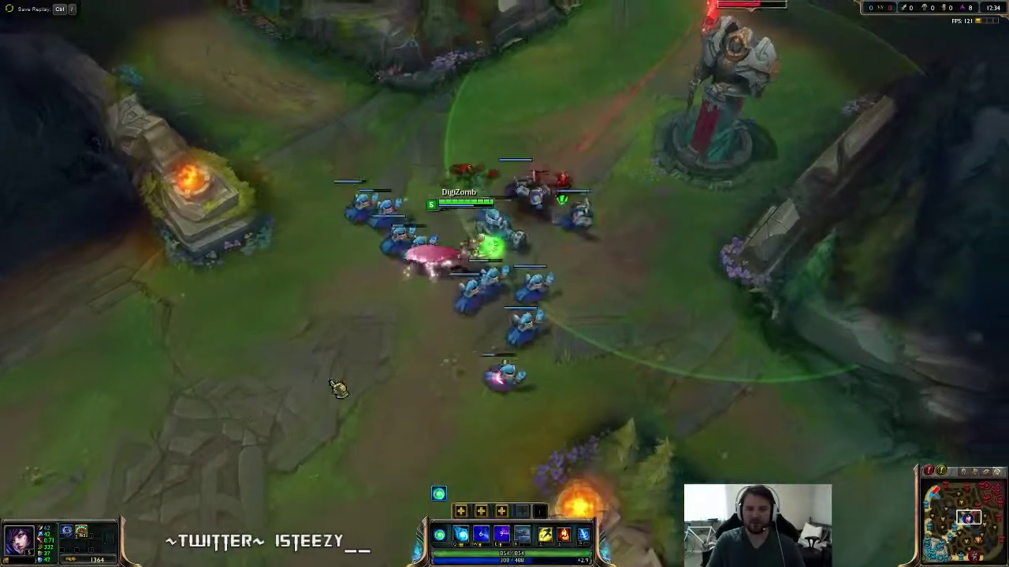
Retreat the champion down the lane away from the enemy turret and recall to base.
right_click(308, 406)
right_click(198, 450)
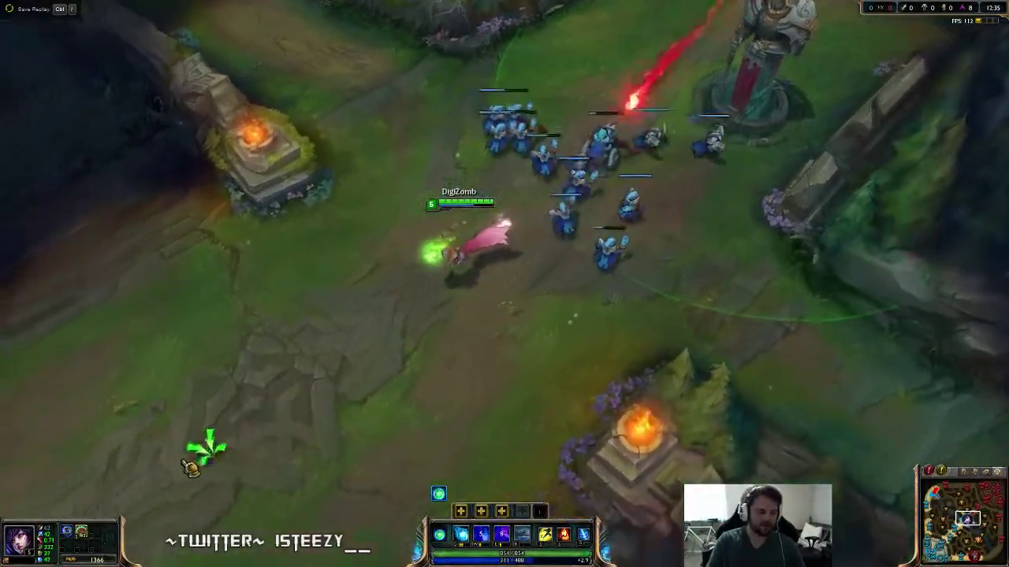
right_click(180, 450)
right_click(105, 461)
key(b)
Switch to Open Broadcaster Software and move its window over the game, clear of the webcam overlay.
key(alt+Tab)
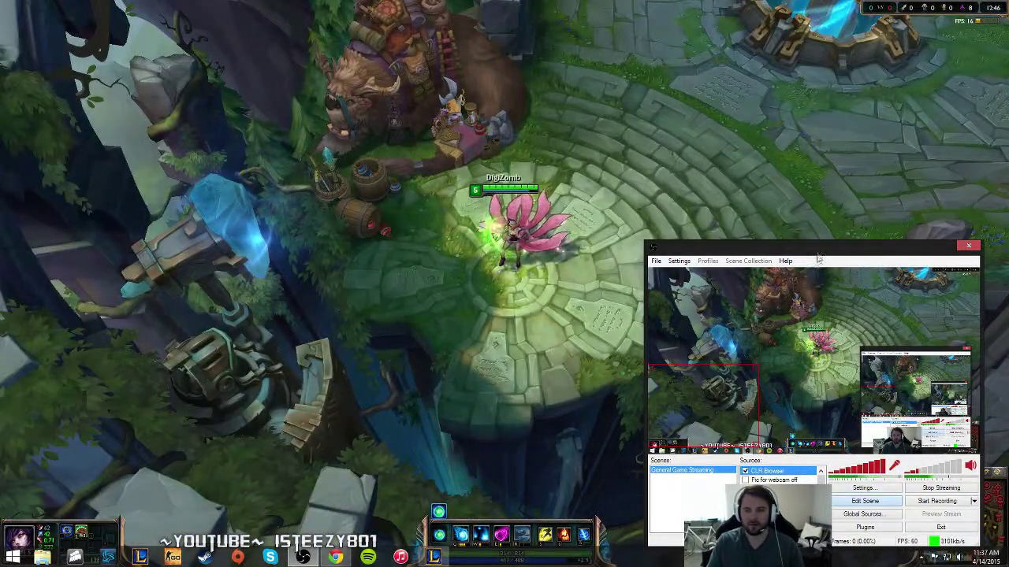
drag(818, 259, 796, 220)
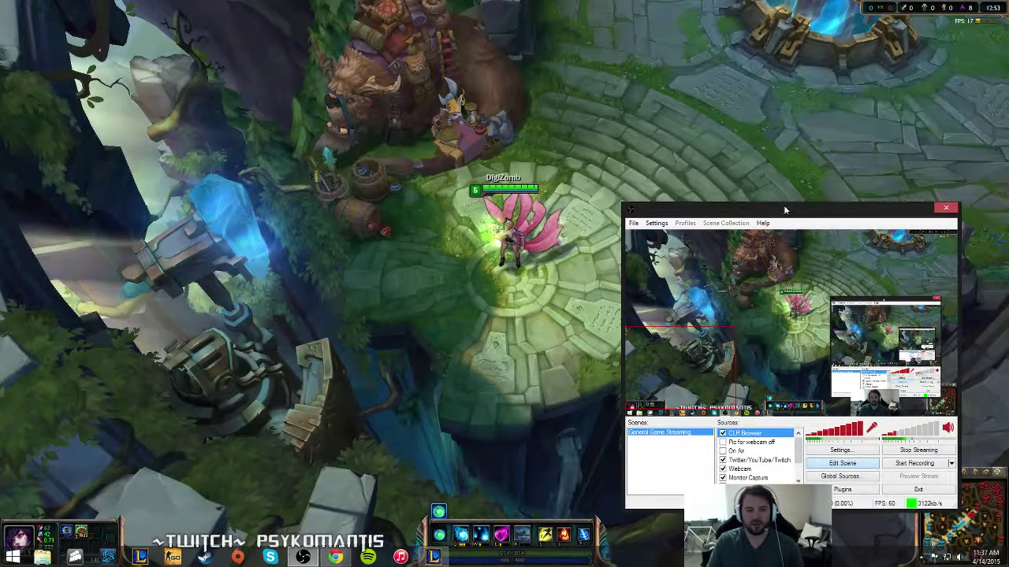
drag(784, 211, 798, 147)
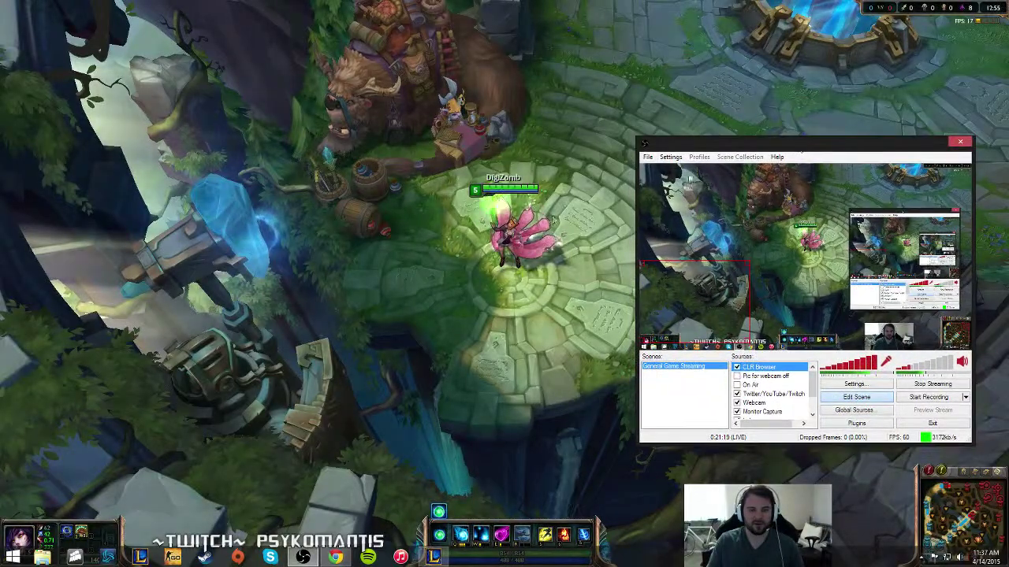
drag(813, 152, 796, 95)
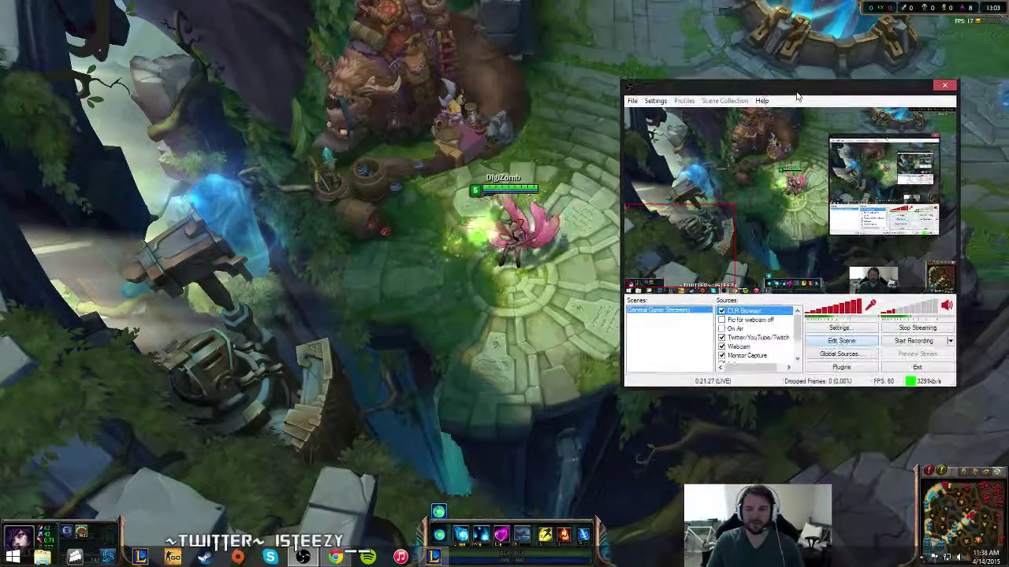
drag(796, 93, 763, 117)
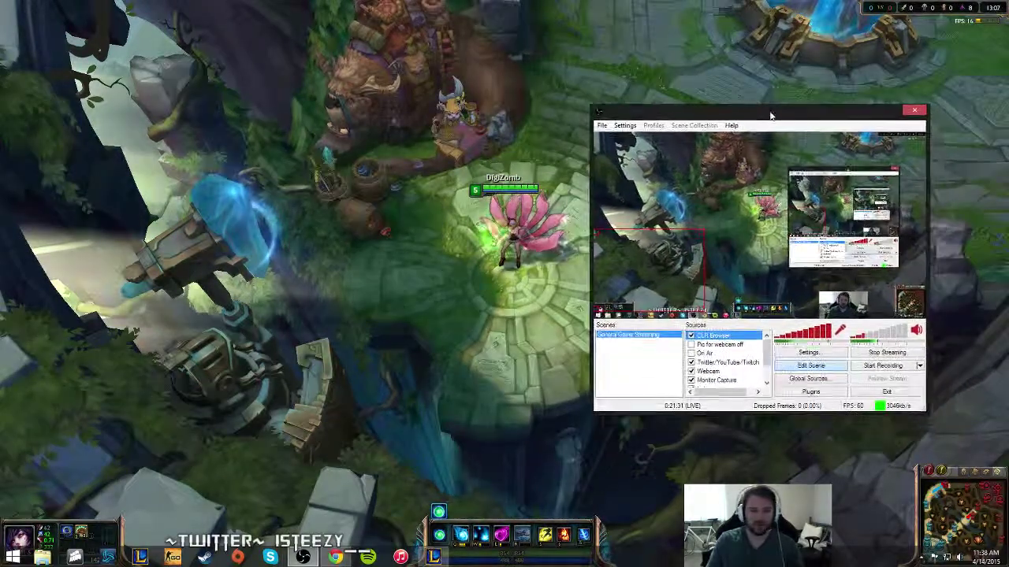